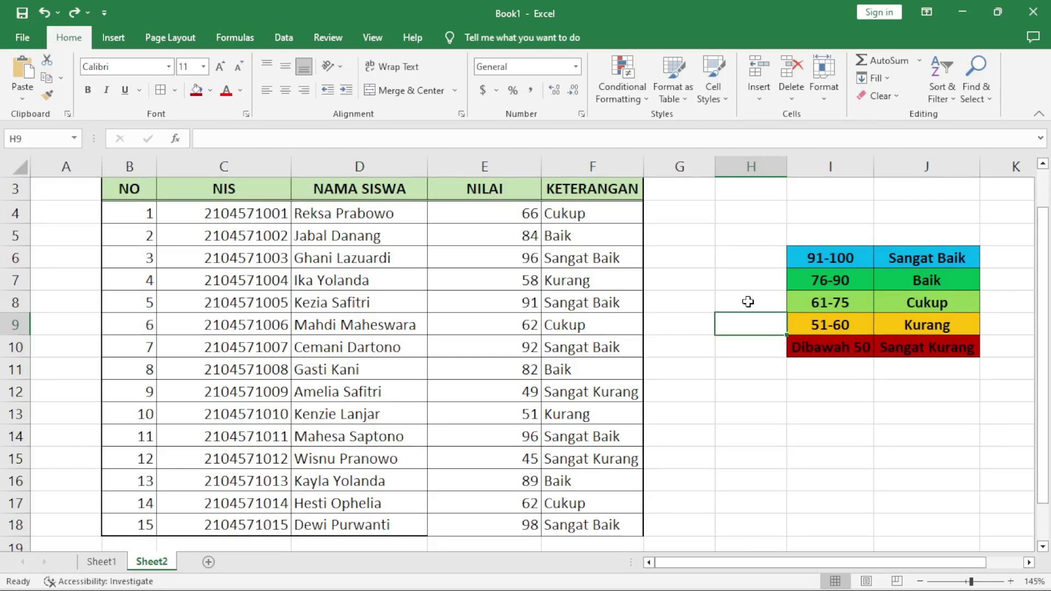
- Select the KETERANGAN grades F4:F18, check the Baik and Cukup legend entries, and open Conditional Formatting
mouse_move(558, 214)
mouse_down()
mouse_move(511, 464)
mouse_move(583, 527)
mouse_up()
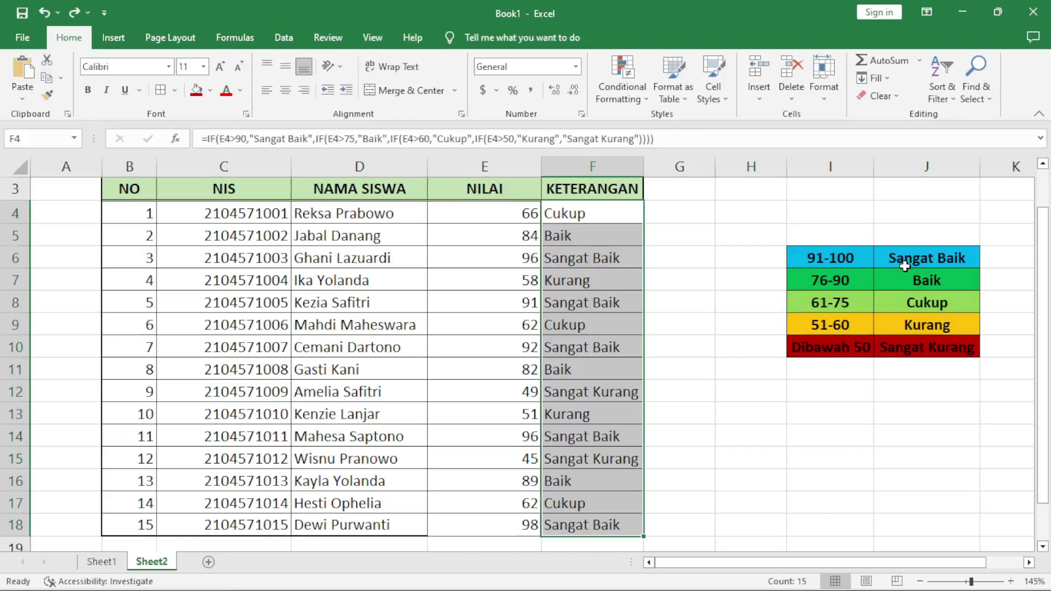
click(927, 288)
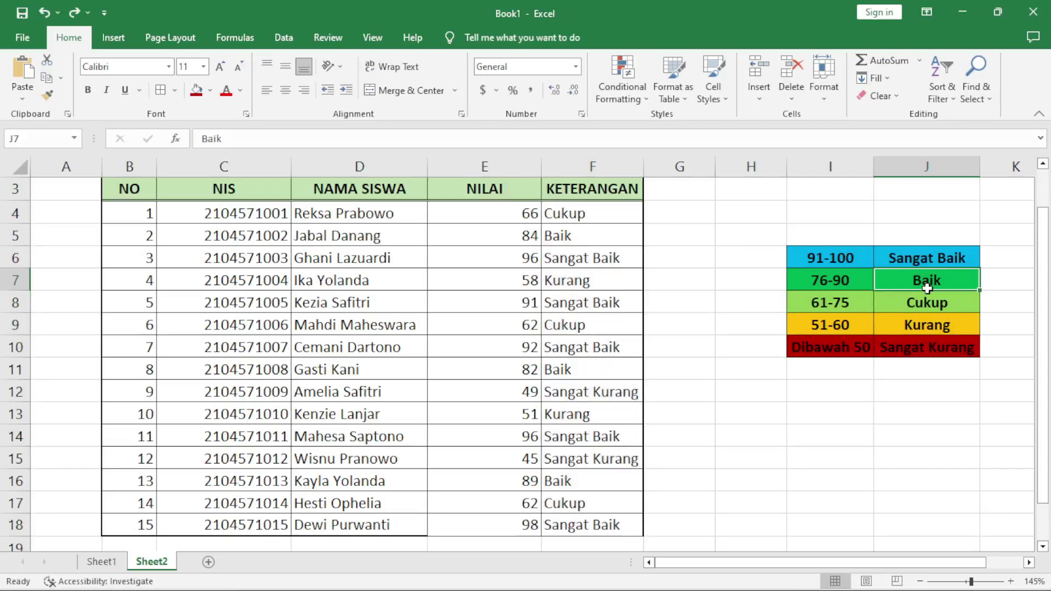
click(927, 304)
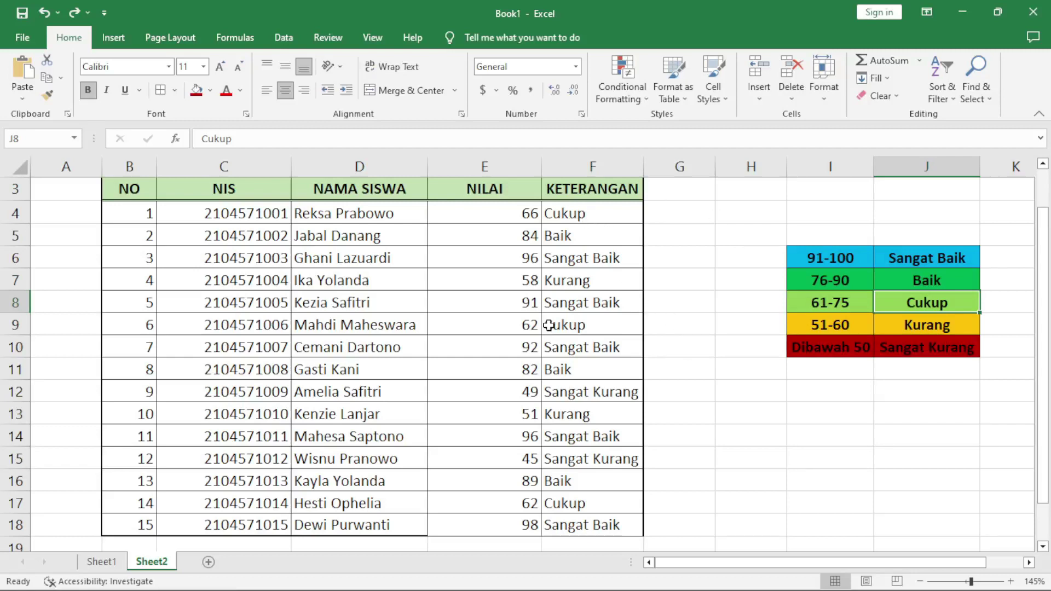
drag(587, 219, 596, 518)
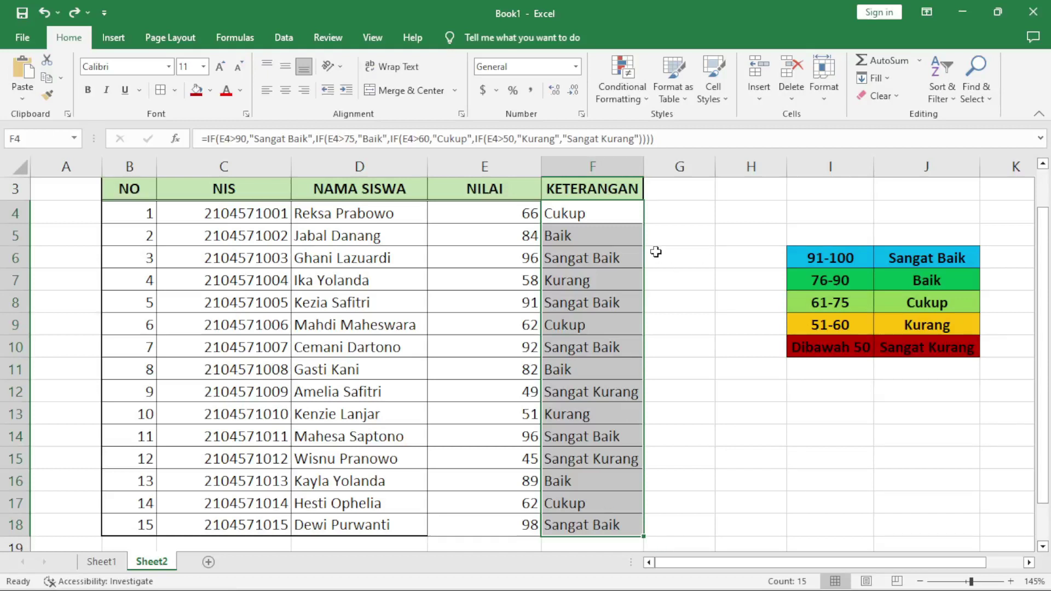
click(634, 99)
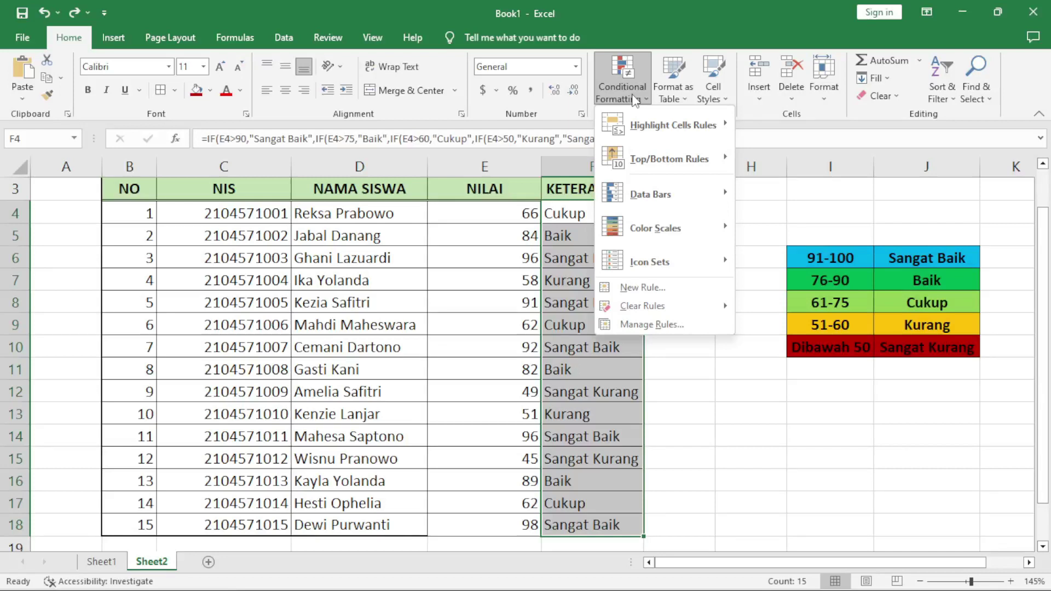
mouse_move(672, 124)
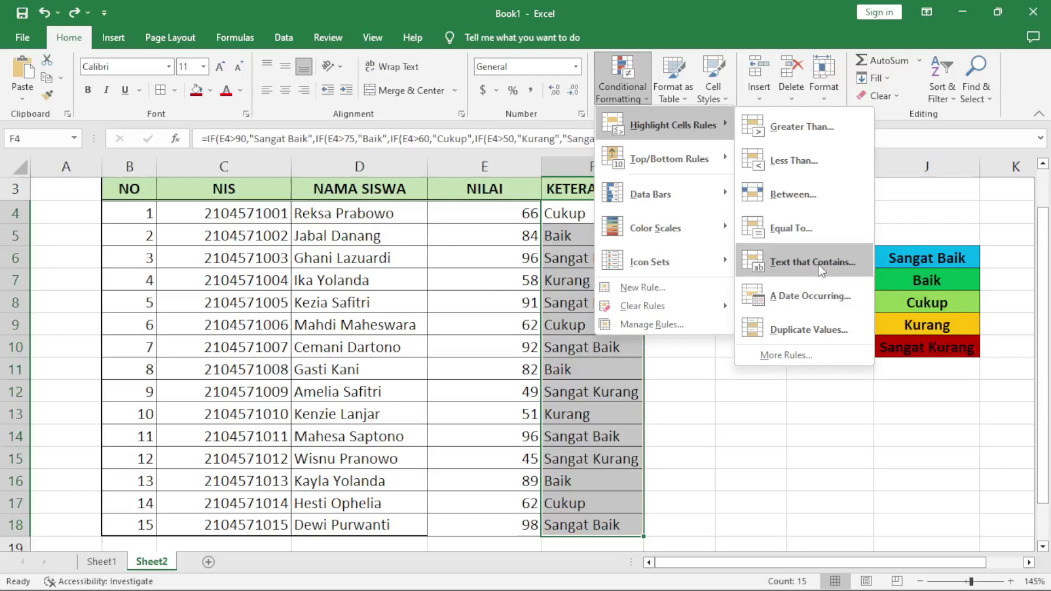
- Dismiss the highlight rule and Conditional Formatting menus without adding a rule
key(Escape)
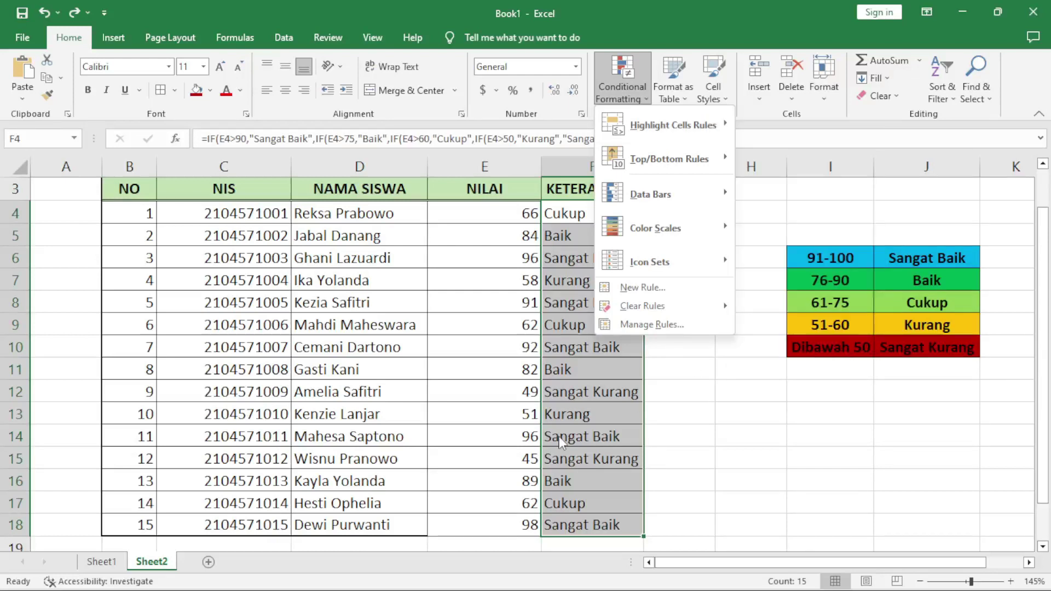
key(Escape)
click(579, 236)
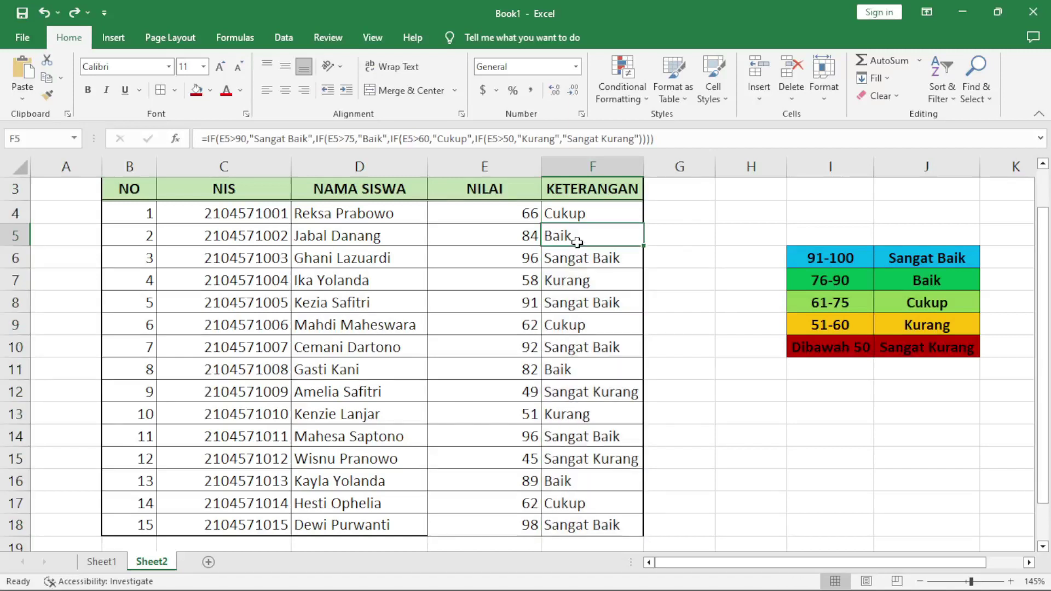
click(602, 265)
click(566, 239)
click(580, 274)
click(591, 258)
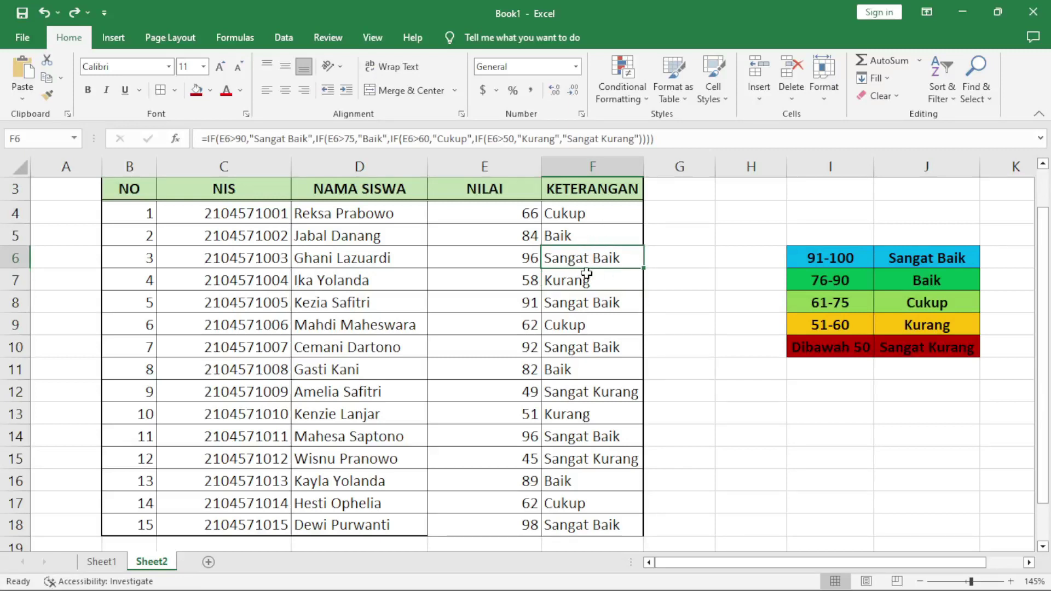
click(580, 237)
click(600, 261)
click(601, 236)
click(599, 262)
click(598, 217)
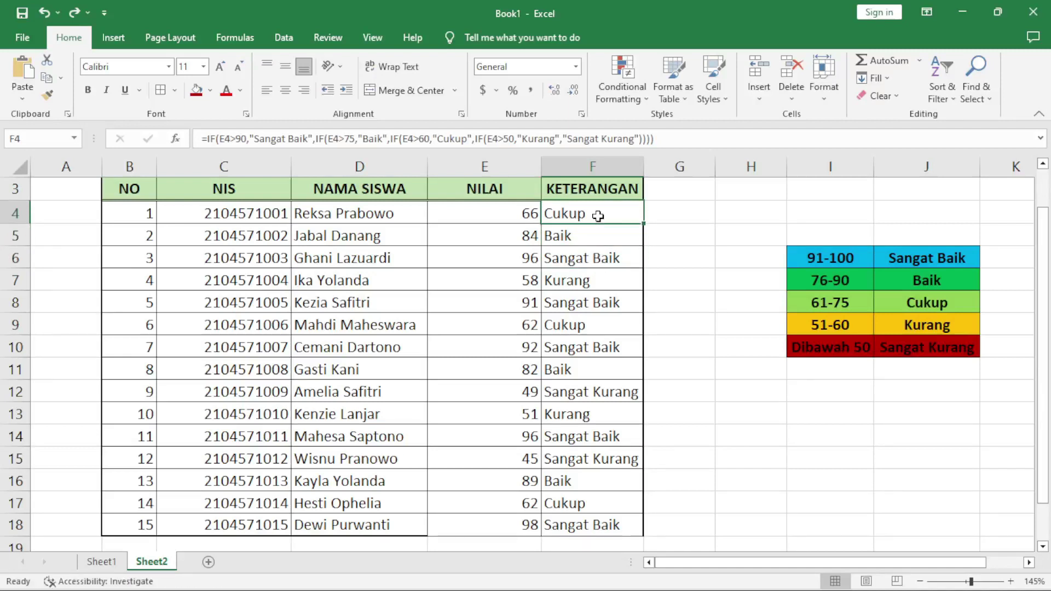
drag(598, 216, 606, 481)
scroll(700, 385, up, 1)
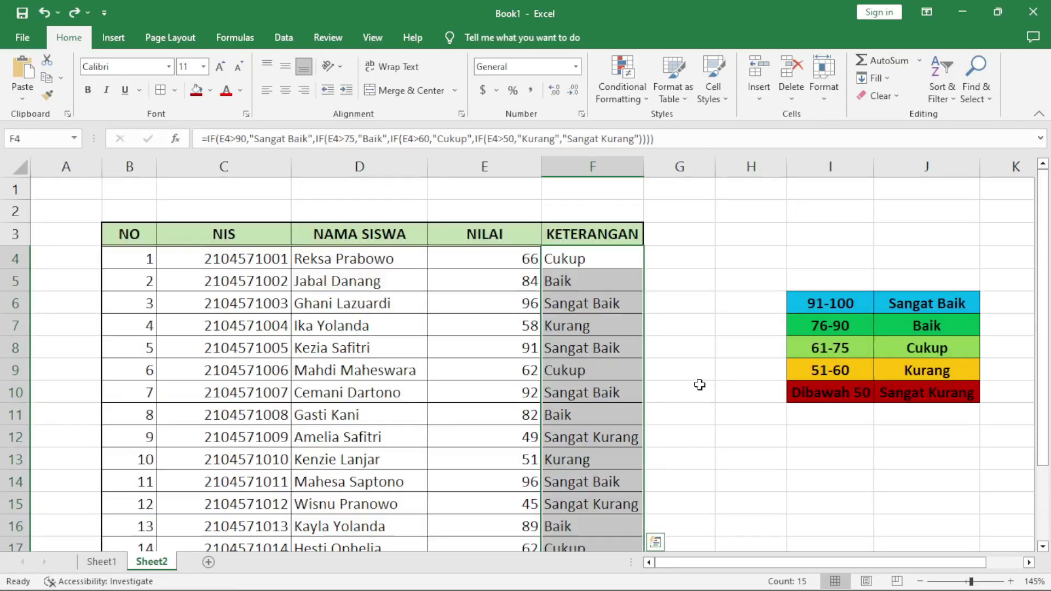
click(644, 100)
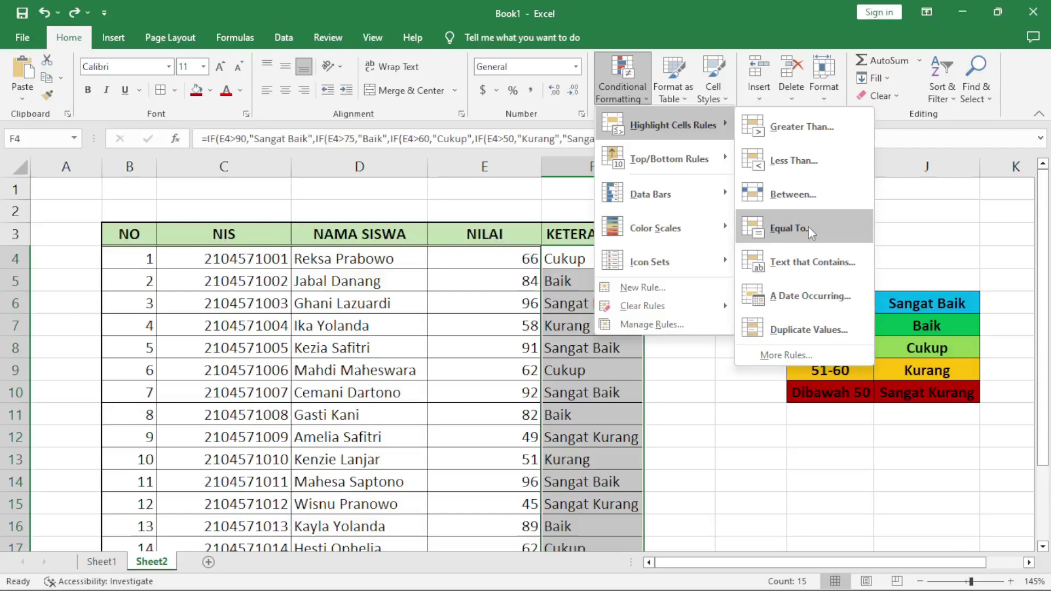
key(Escape)
key(Escape)
- Start an Equal To highlight rule on F4:F18 for the Sangat Baik grade
drag(574, 255, 596, 514)
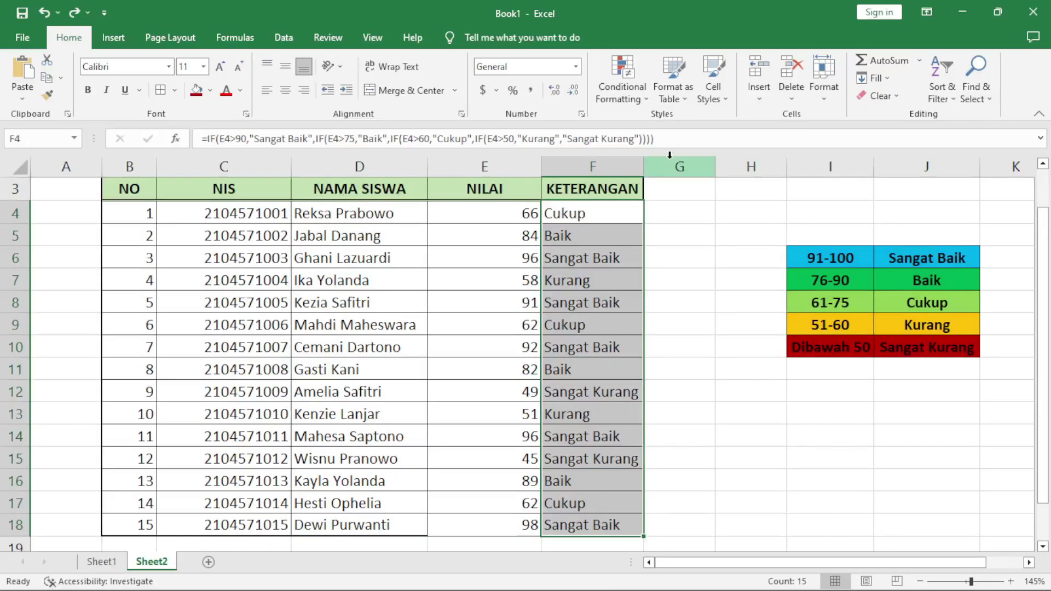
click(623, 82)
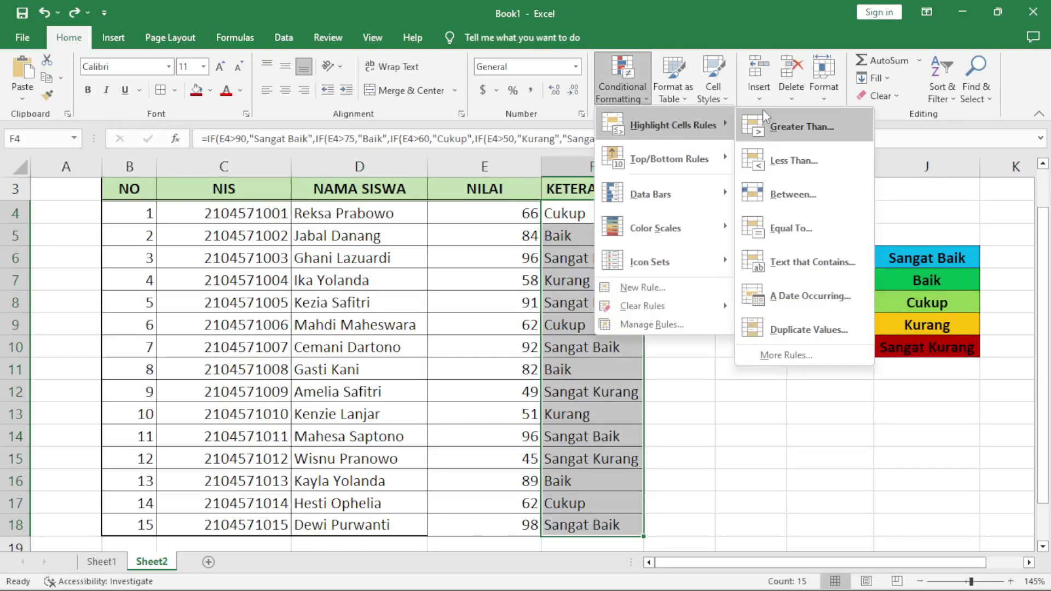
click(807, 235)
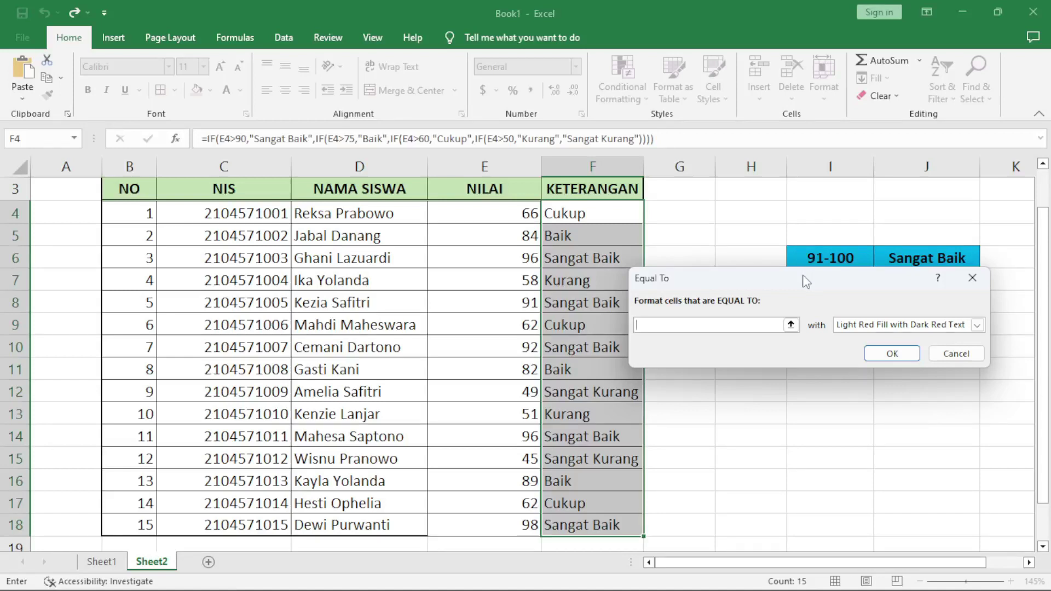
text(Sangat B)
text(aik)
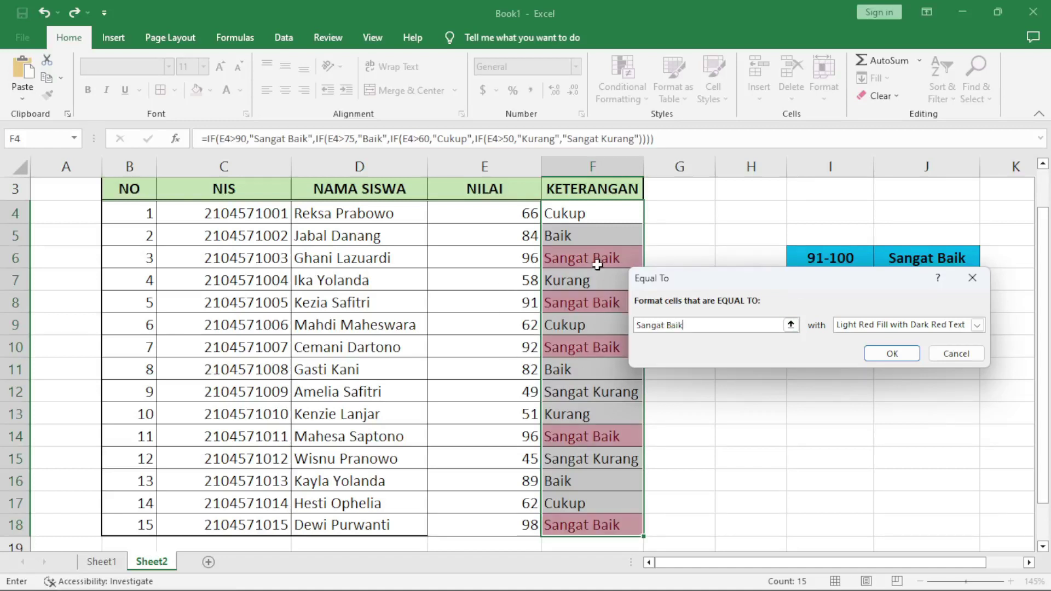
- Give the Sangat Baik rule a custom light blue fill and apply it
mouse_move(764, 278)
mouse_down()
mouse_move(806, 215)
mouse_move(837, 376)
mouse_up()
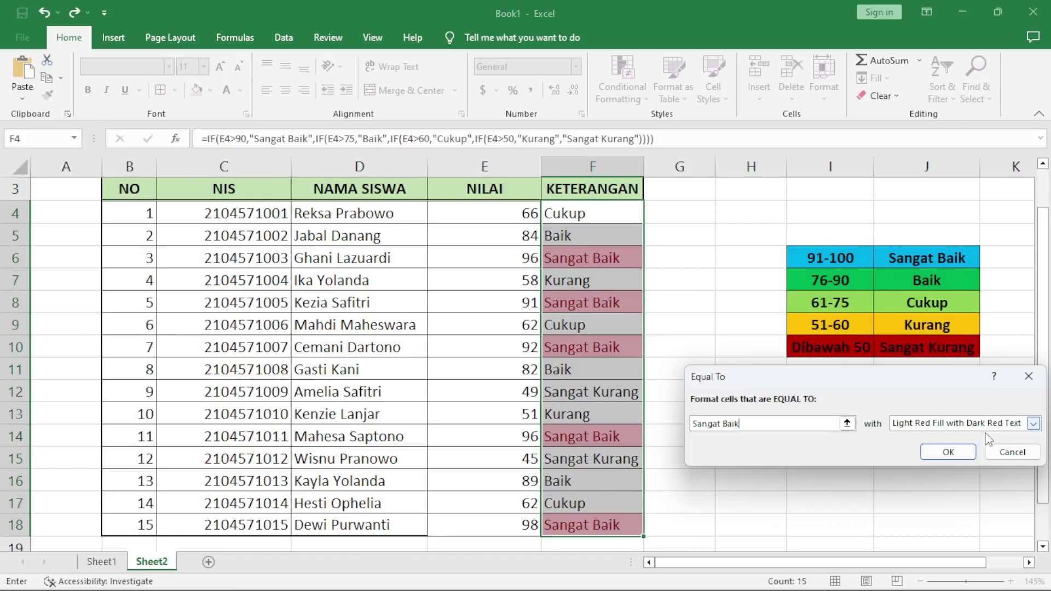
click(1033, 424)
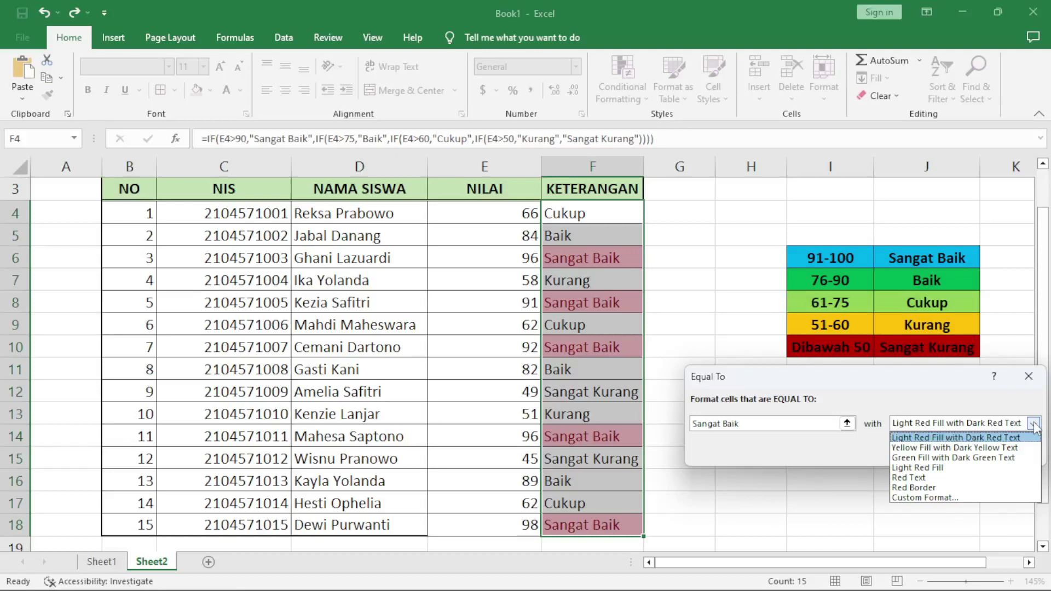
click(913, 498)
click(657, 69)
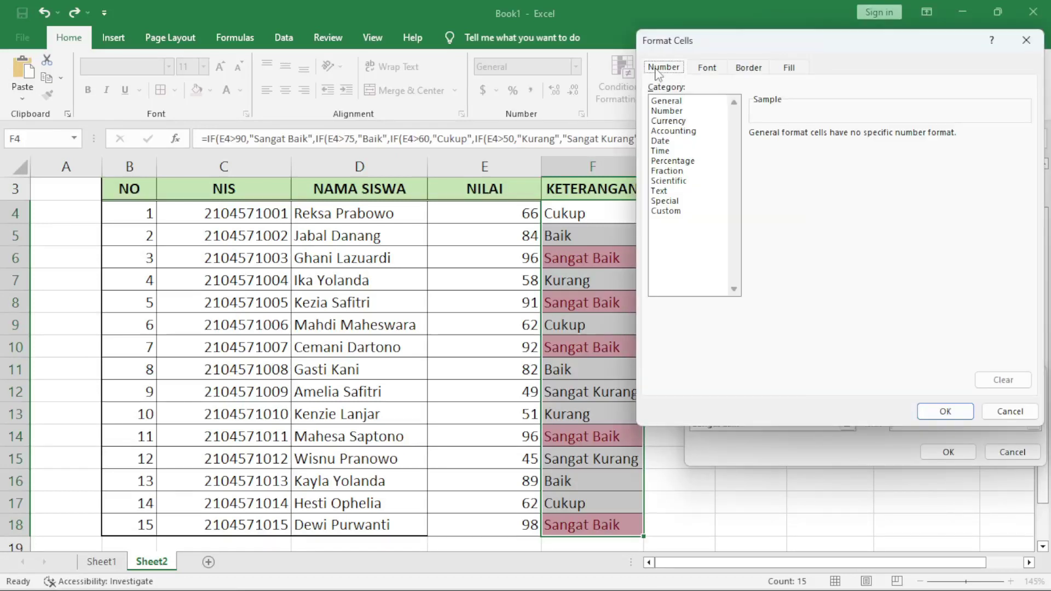
click(789, 68)
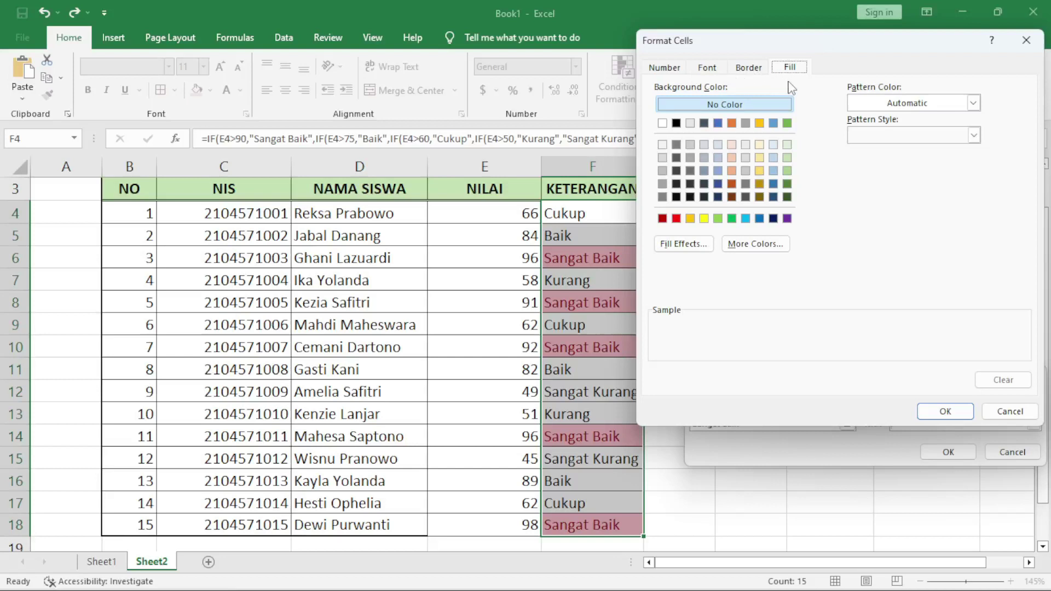
click(746, 219)
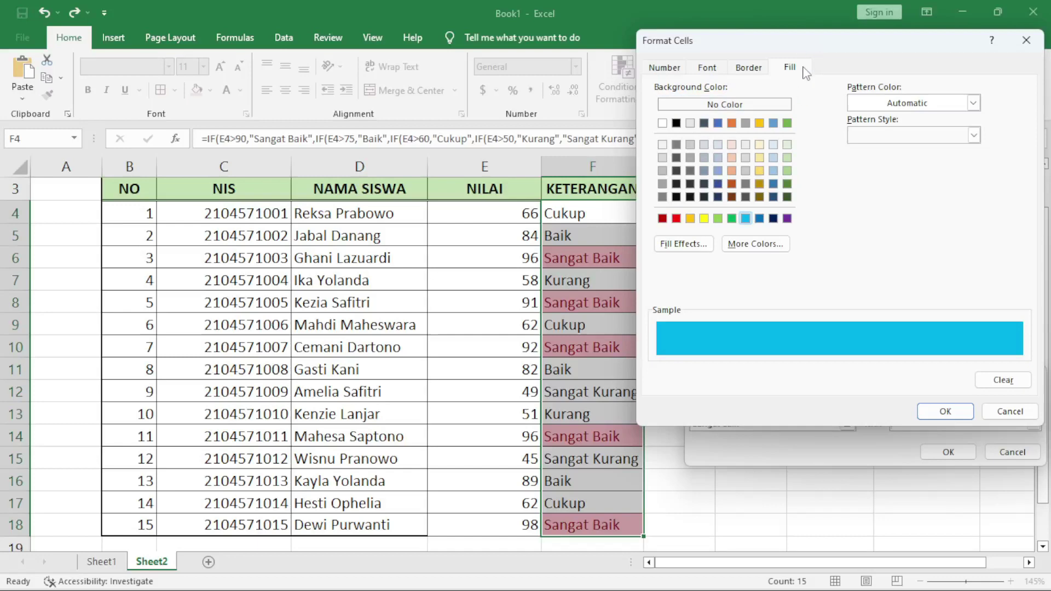
click(941, 412)
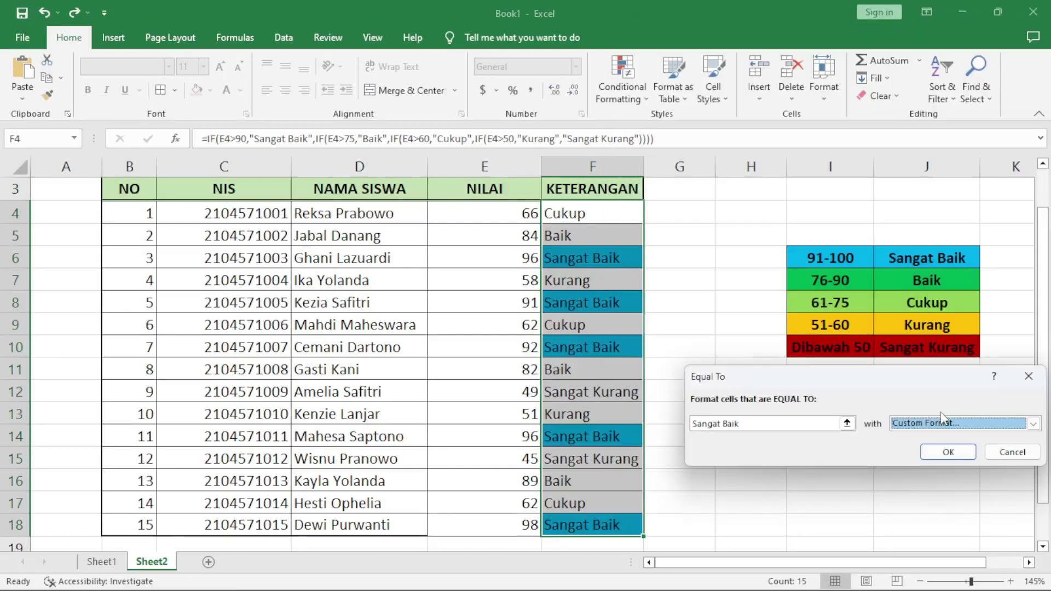
click(940, 454)
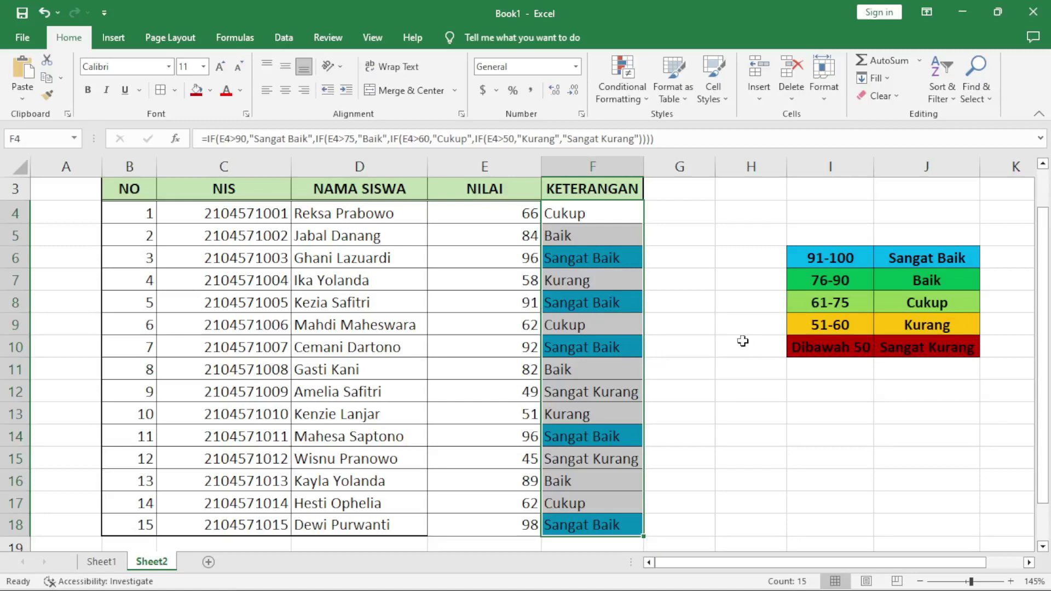
- Add an Equal To rule for 'Baik' with a custom green fill
click(636, 90)
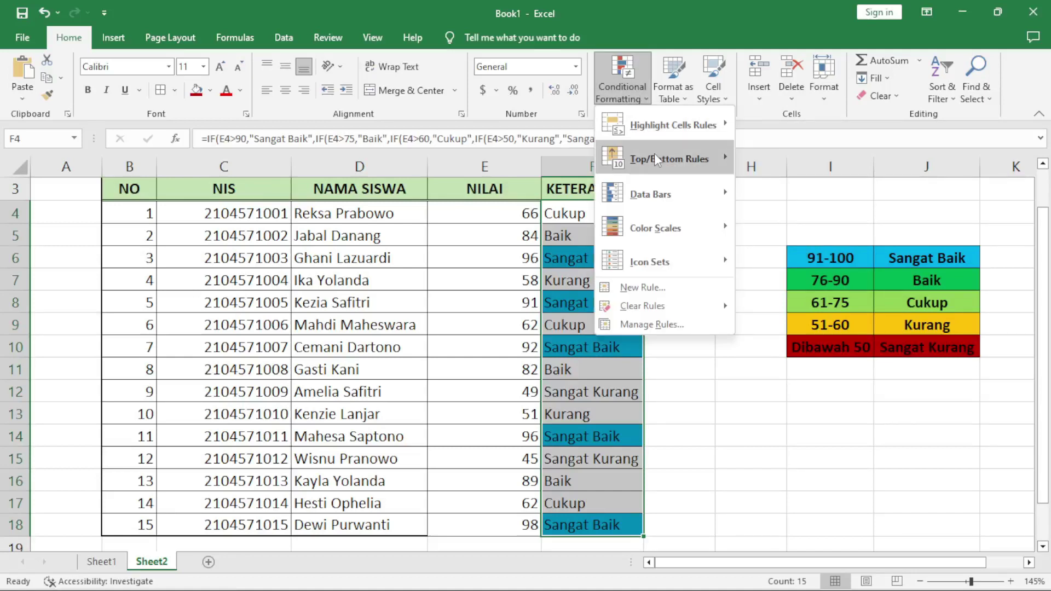
mouse_move(669, 125)
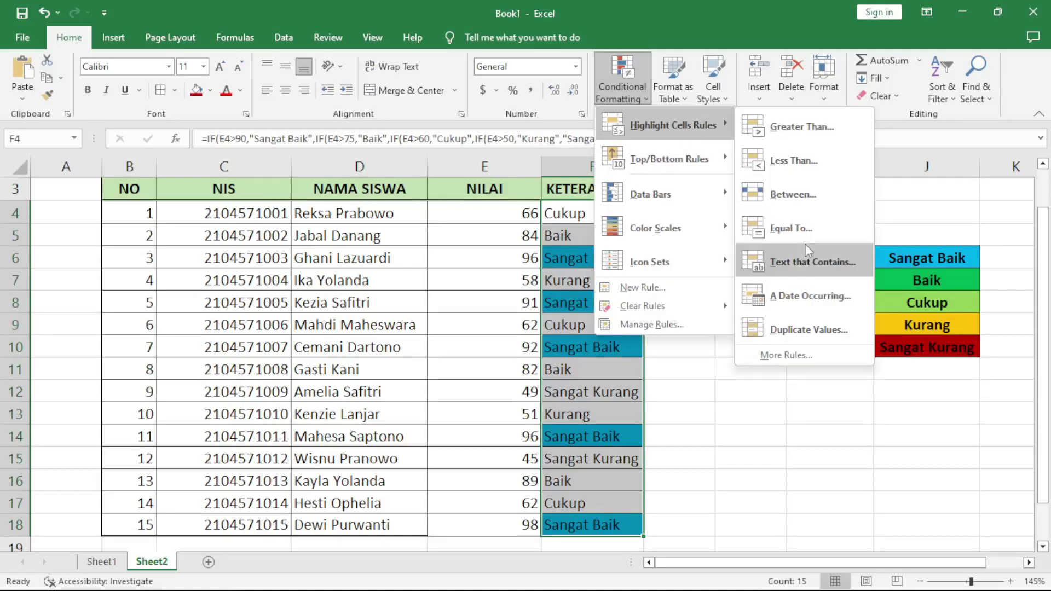
click(807, 239)
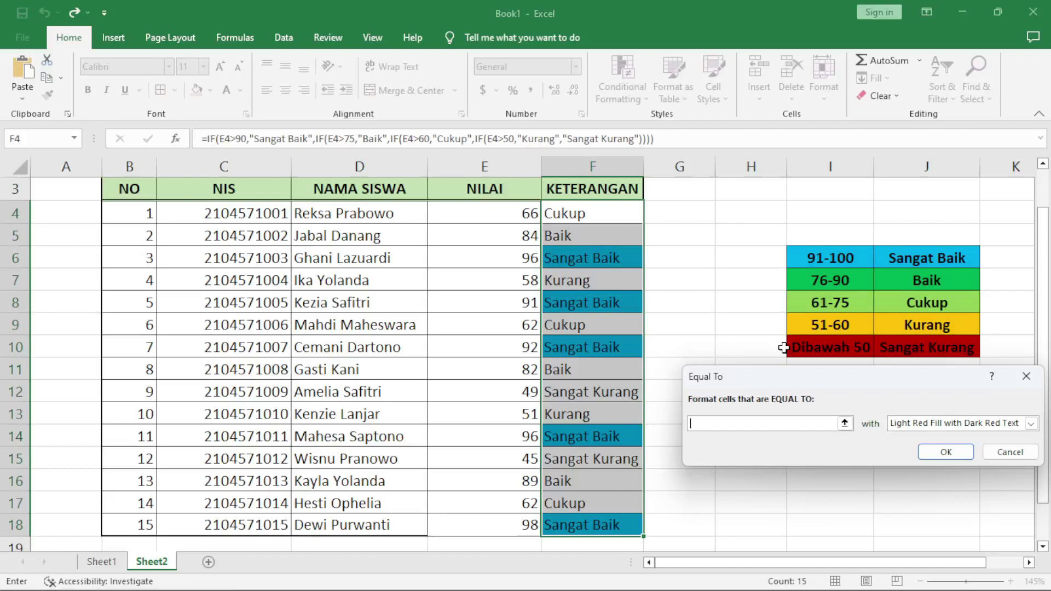
text(B)
text(aik)
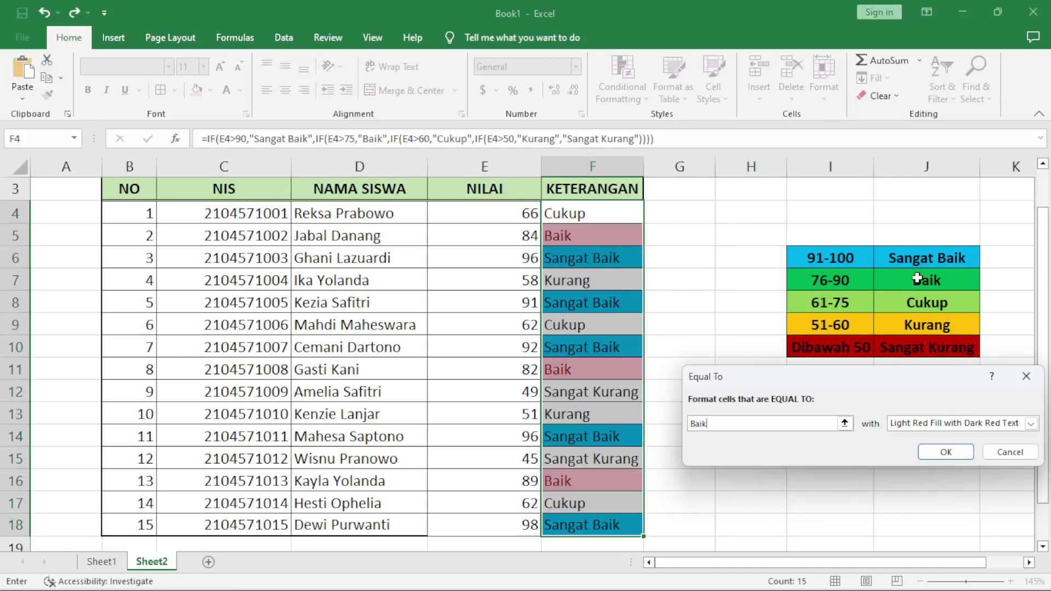
click(1031, 423)
click(961, 500)
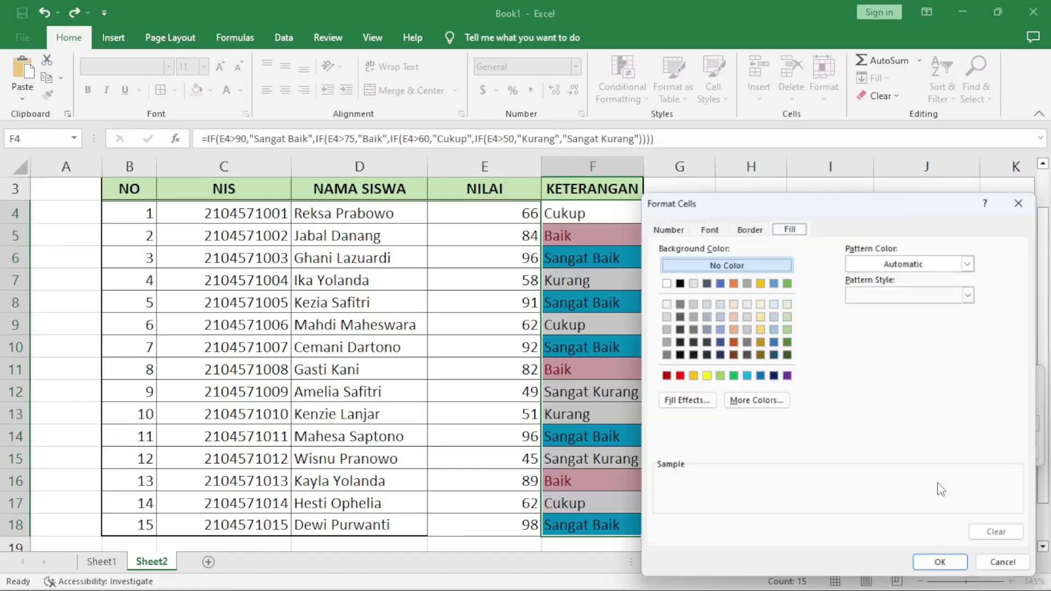
click(732, 376)
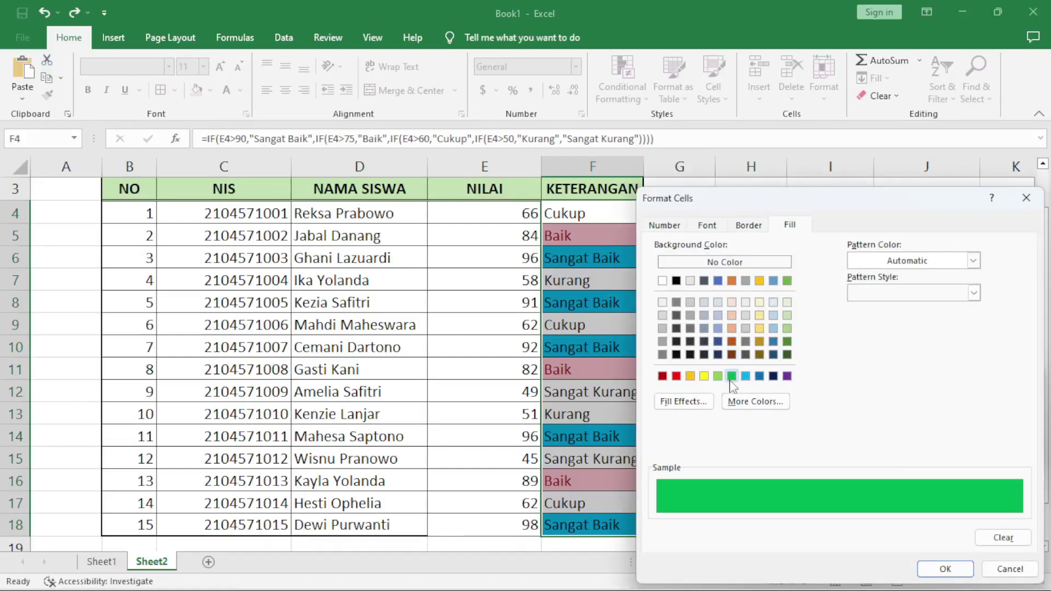
click(946, 569)
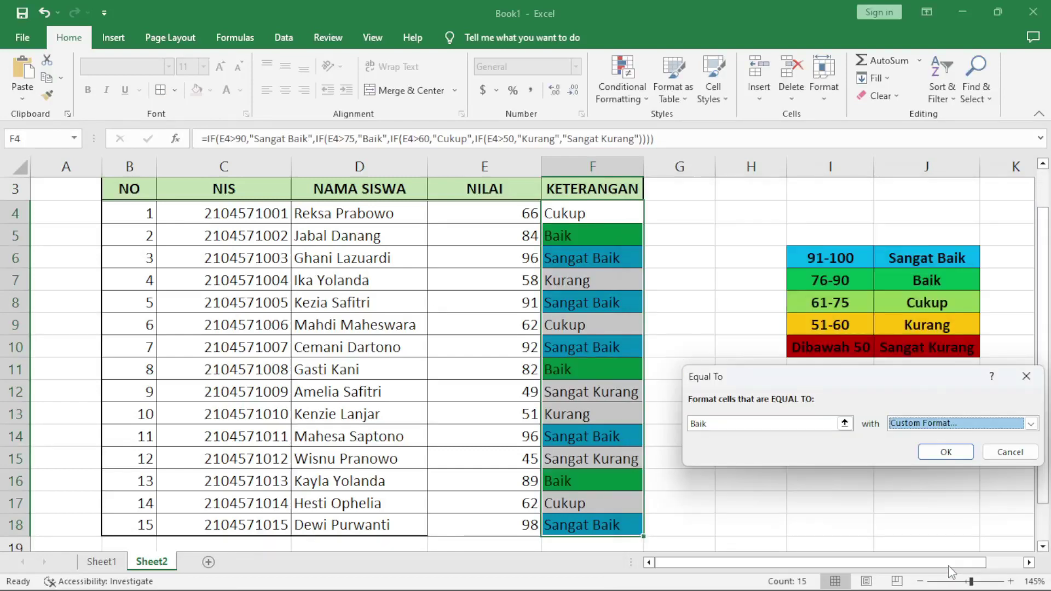
click(935, 452)
- Add an Equal To rule for 'Cukup' with a custom light green fill
click(615, 94)
mouse_move(672, 125)
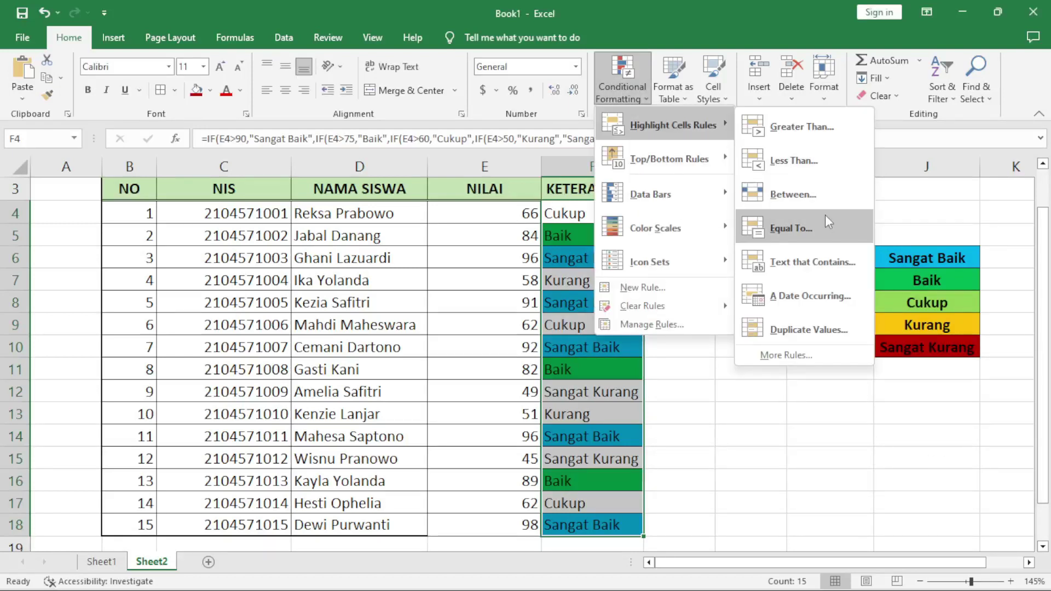
click(825, 222)
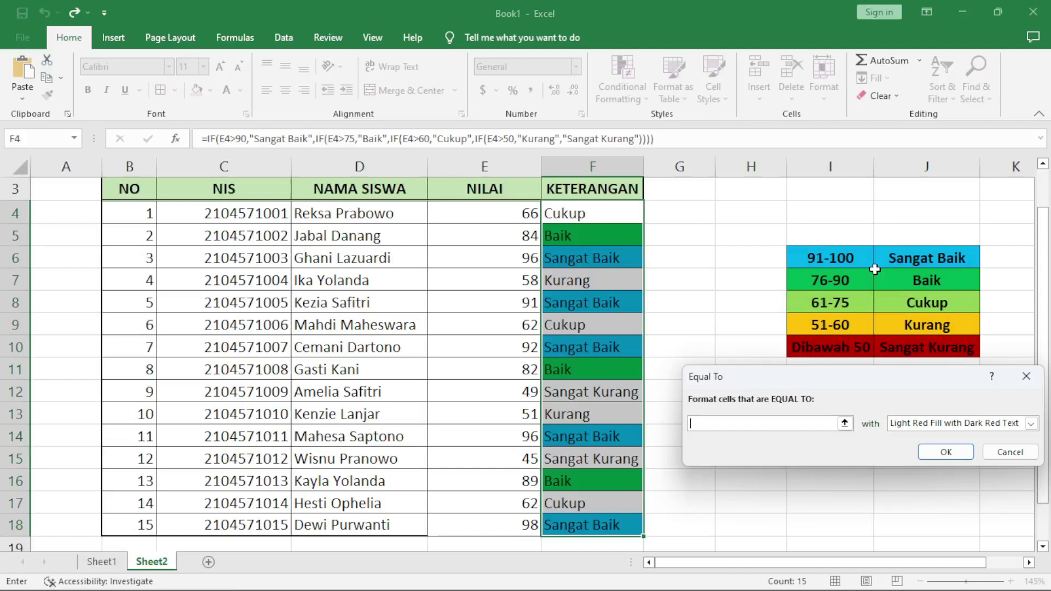
text(Cuku)
text(p)
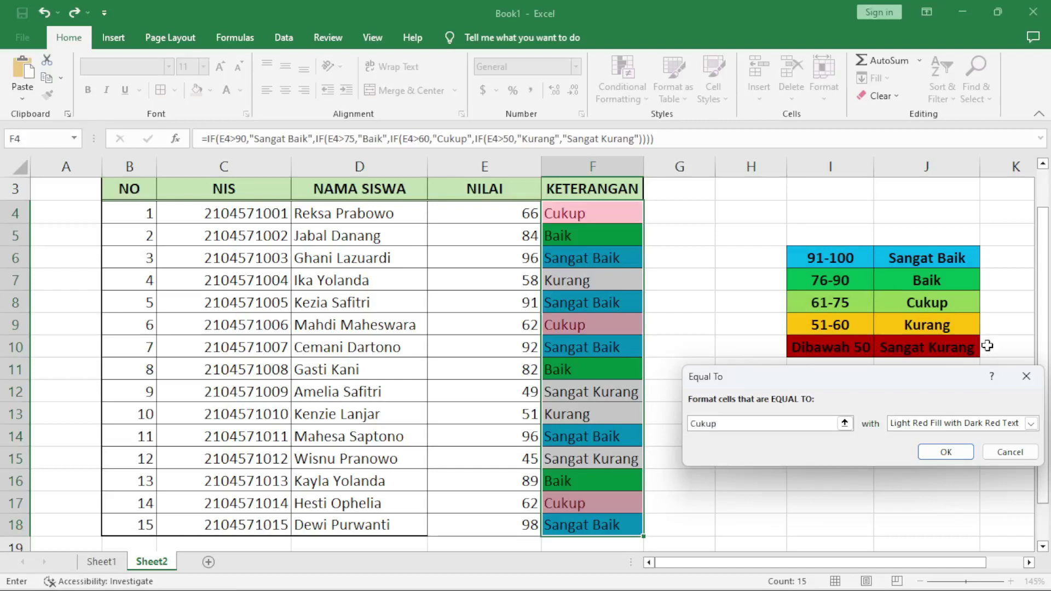
click(1031, 423)
click(925, 498)
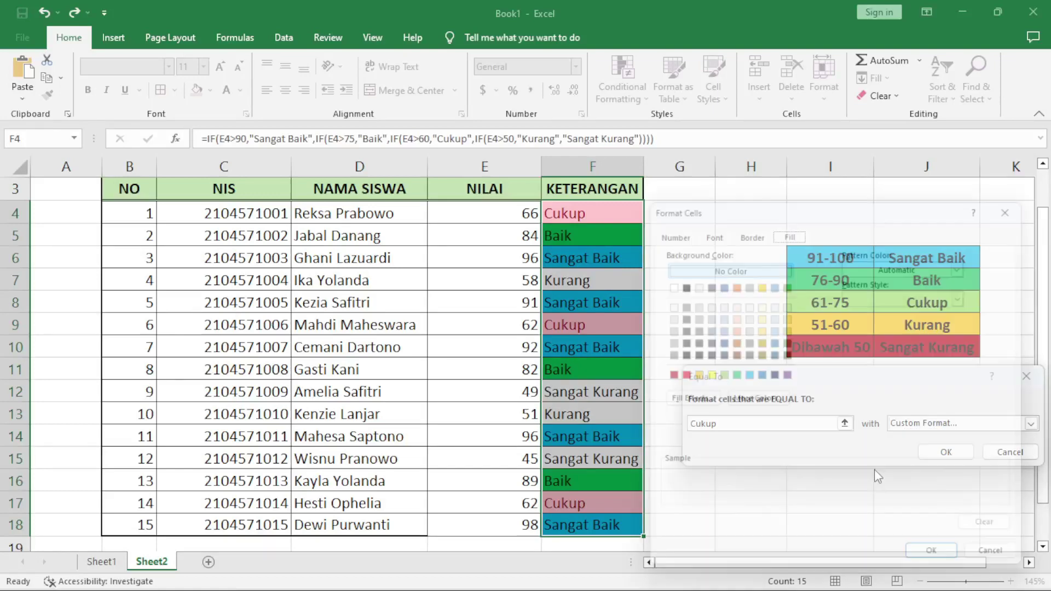
click(718, 377)
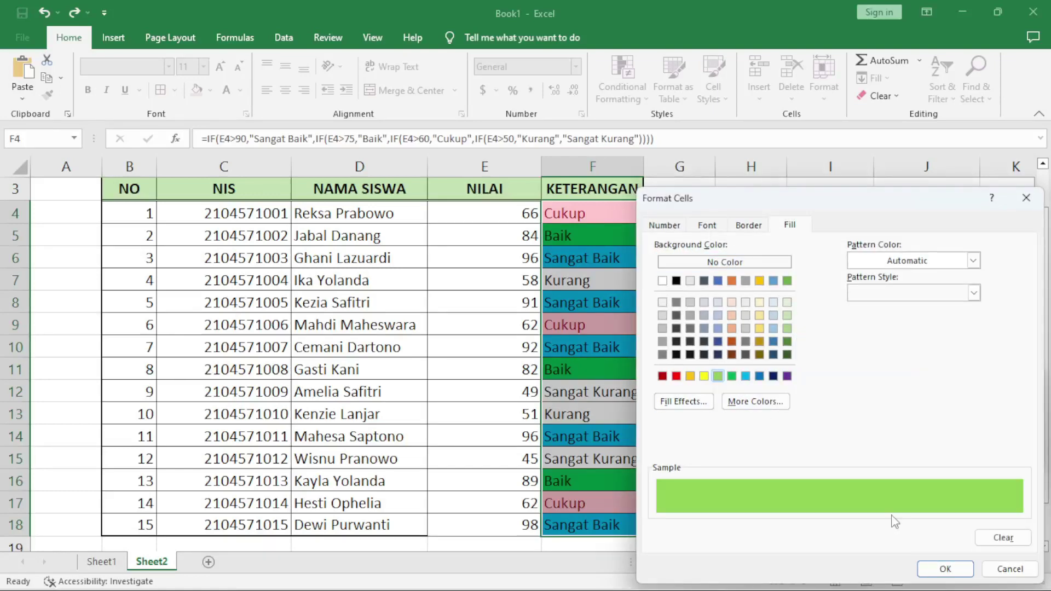
click(946, 570)
click(934, 454)
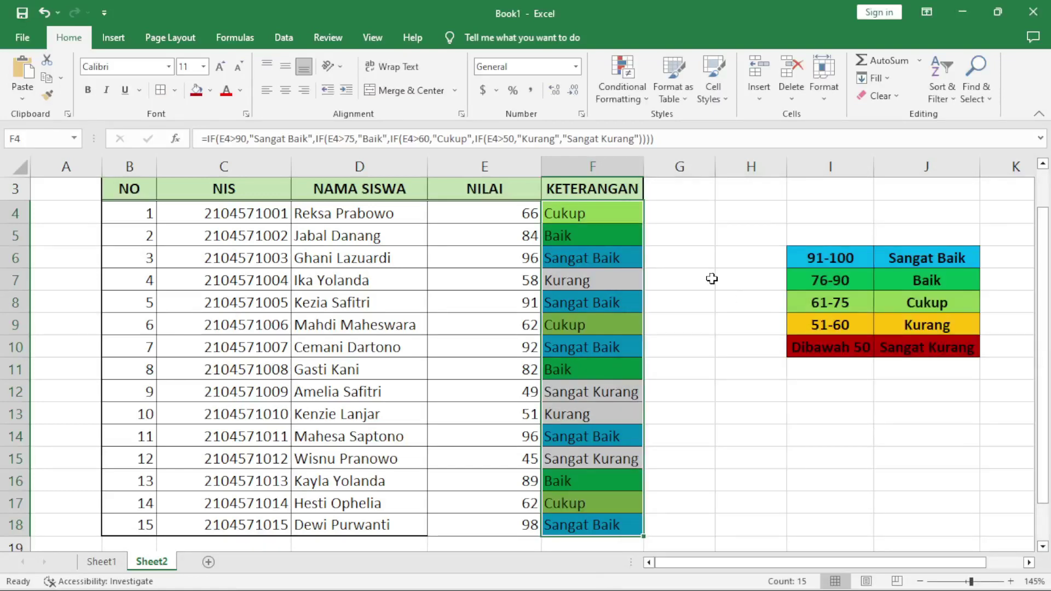
click(630, 90)
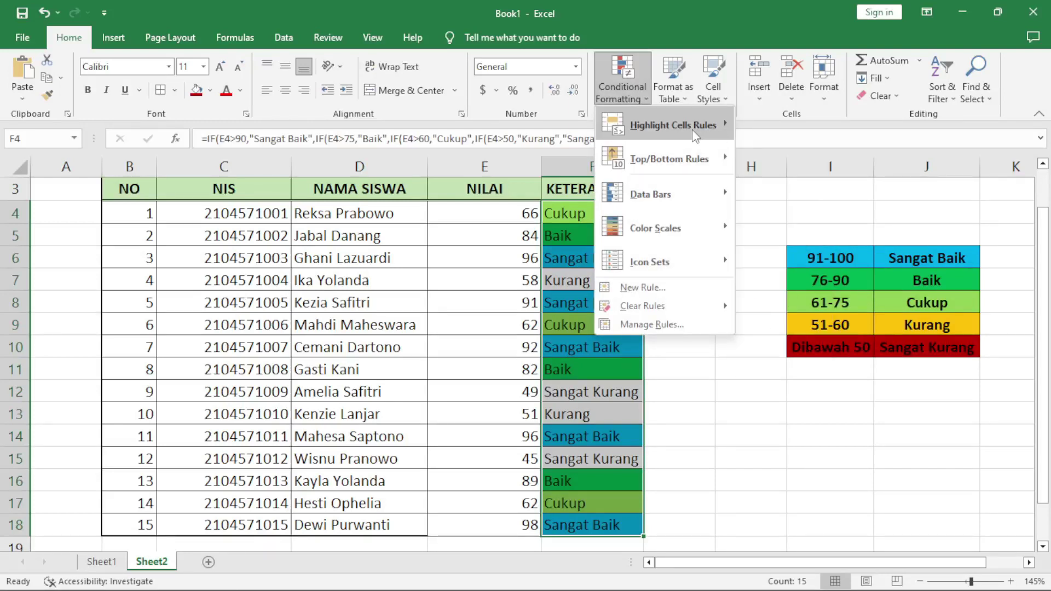
mouse_move(669, 124)
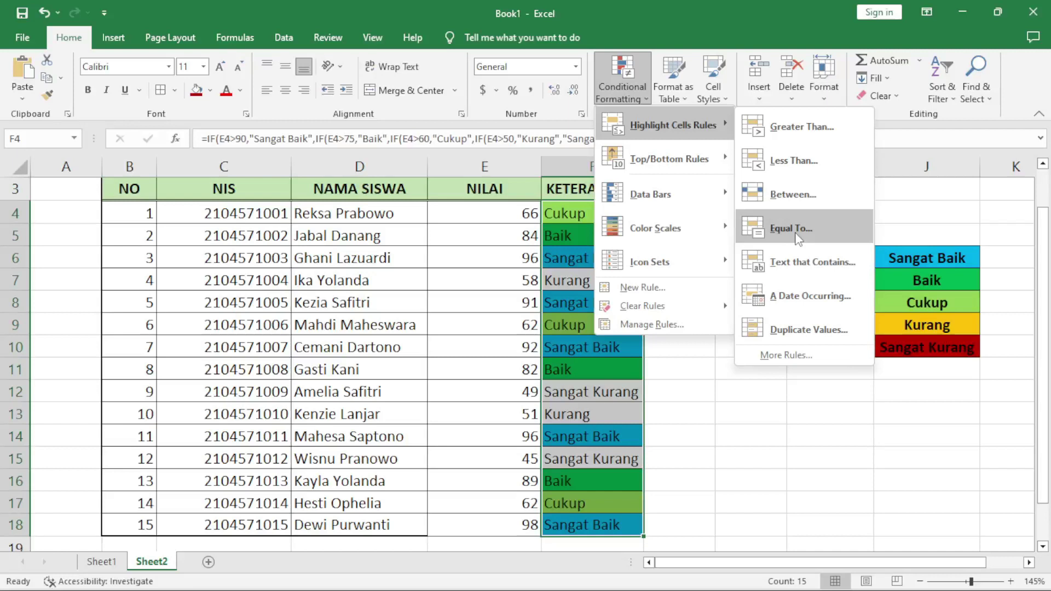
- Add an Equal To rule for 'Kurang' with a custom yellow fill
click(795, 229)
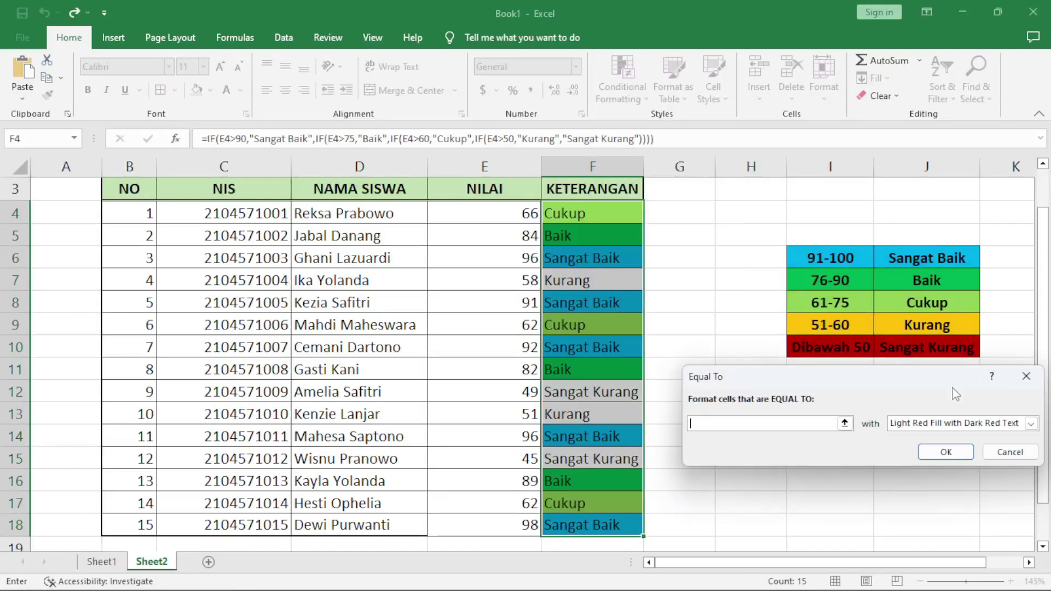
text(Kurang)
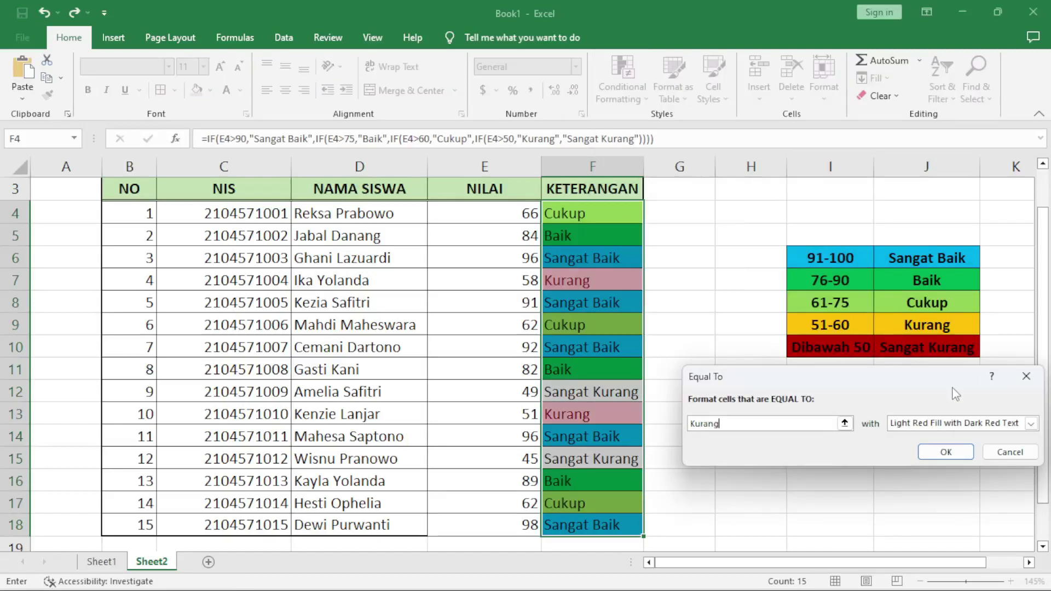
click(1032, 427)
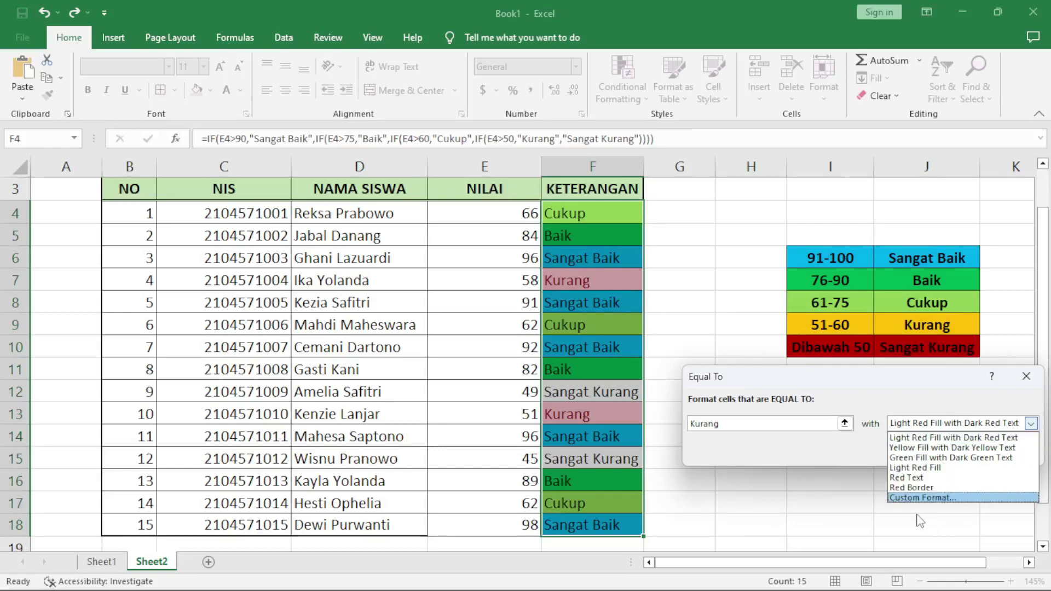
click(922, 498)
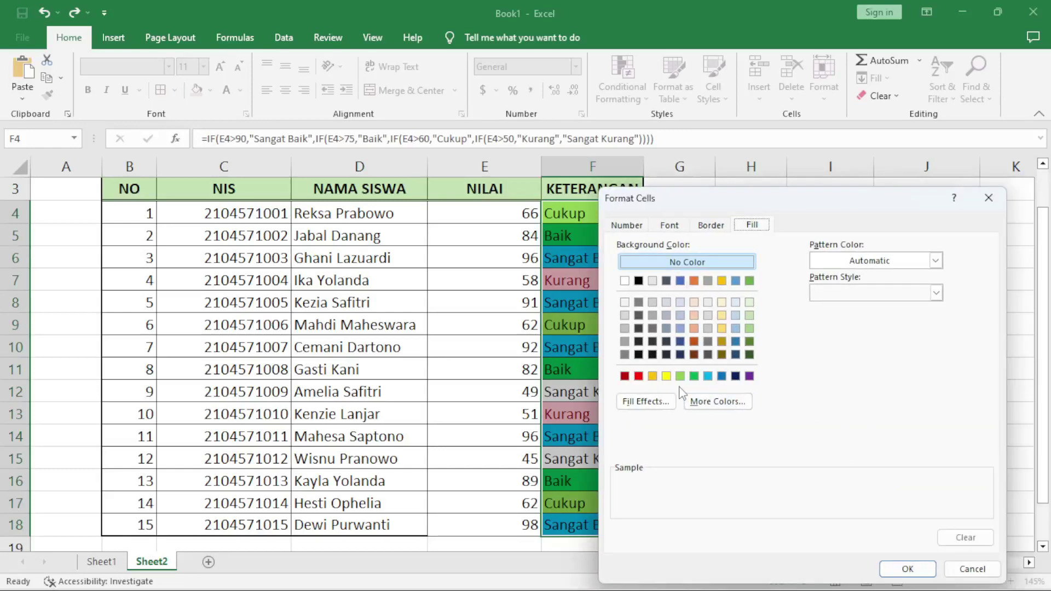
click(666, 376)
click(908, 570)
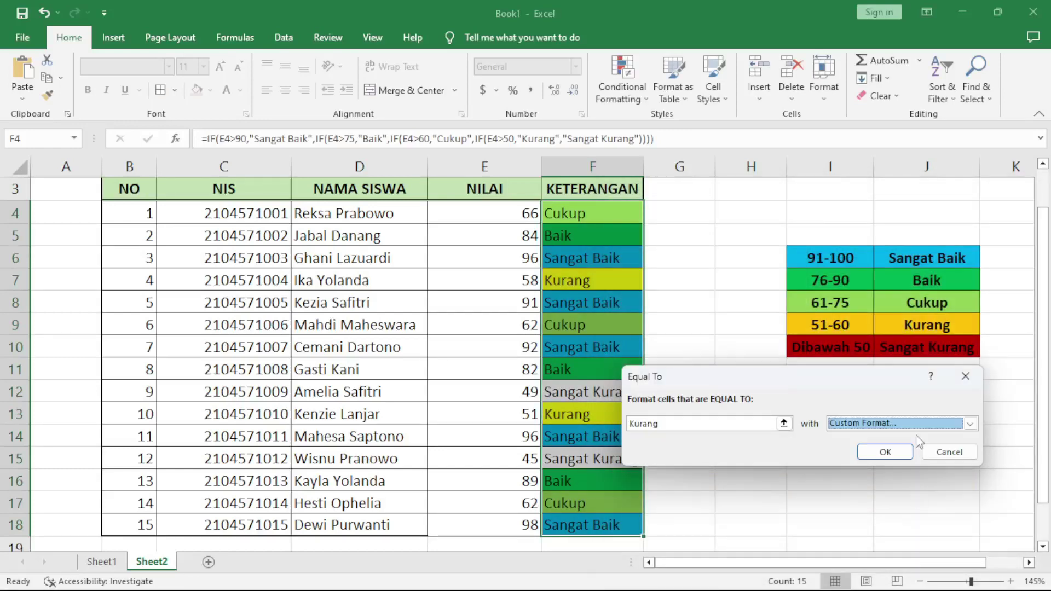
click(882, 453)
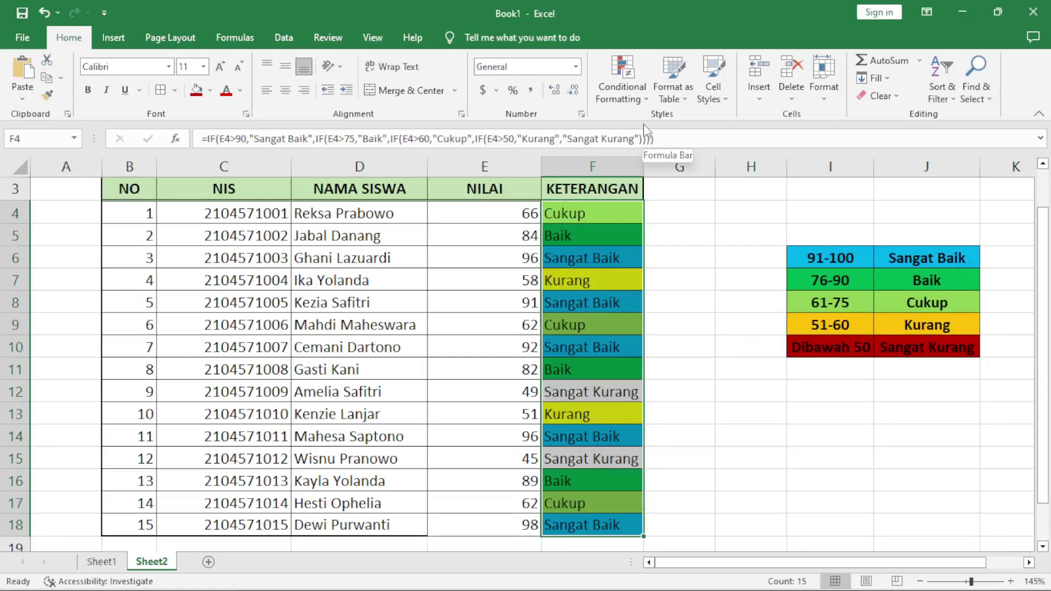
- Add an Equal To rule for 'Sangat Kurang' with a custom dark red fill
click(623, 88)
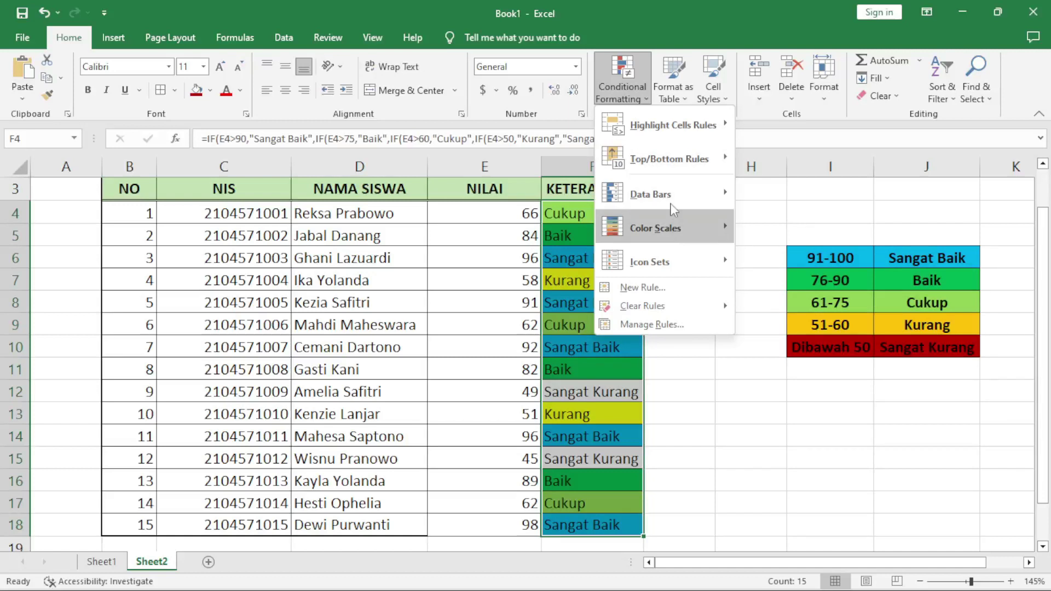
mouse_move(667, 125)
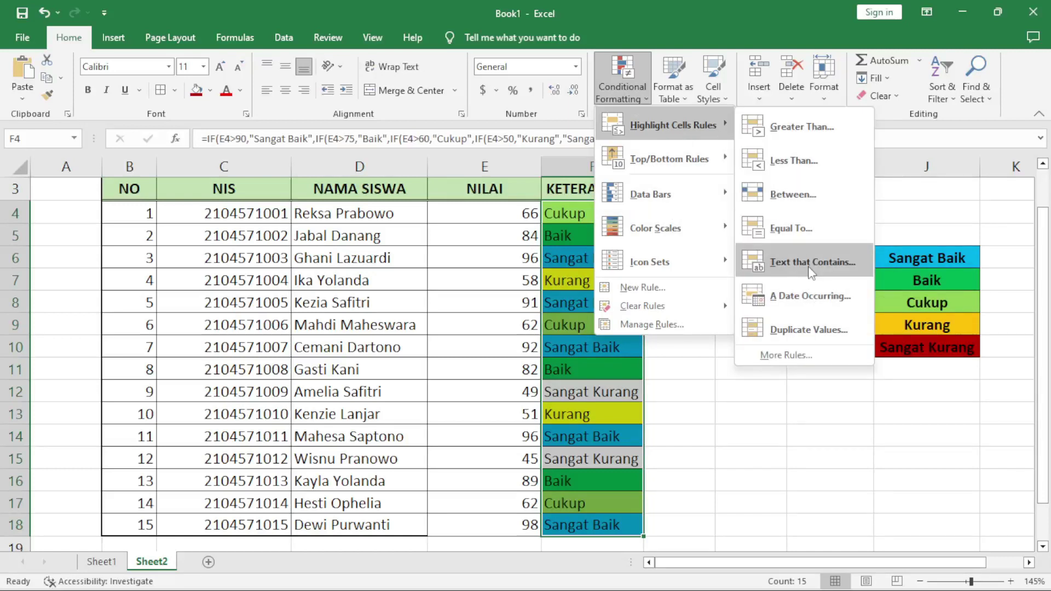
click(803, 231)
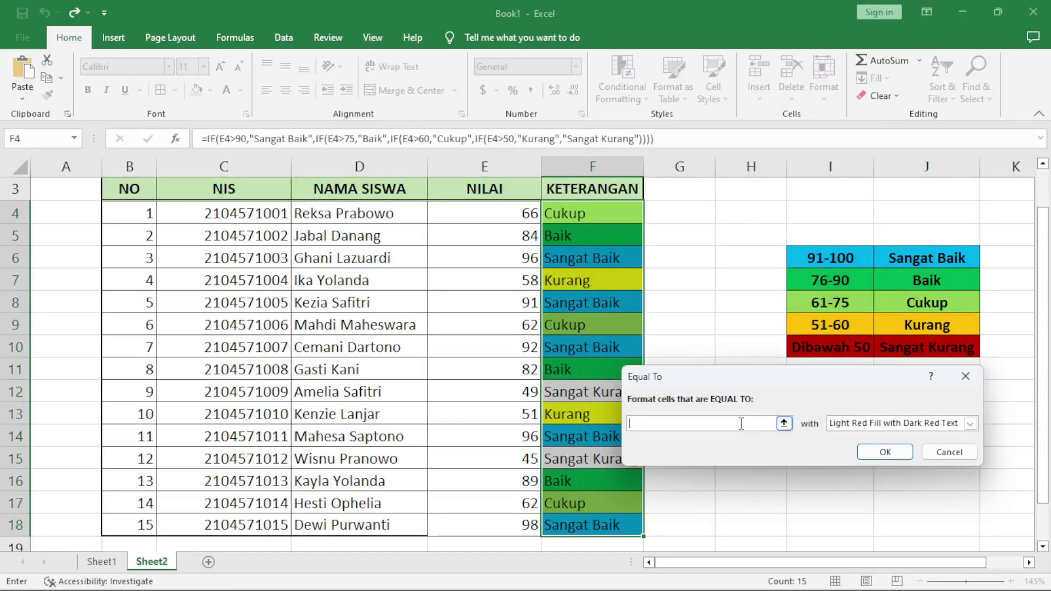
text(Sangat K)
text(urang)
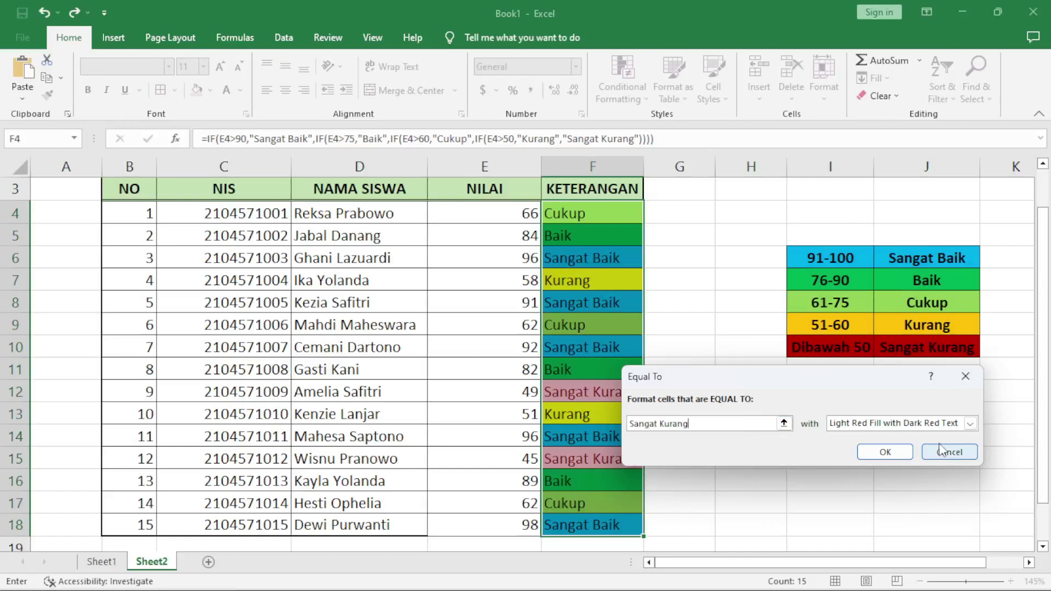
click(970, 423)
click(921, 499)
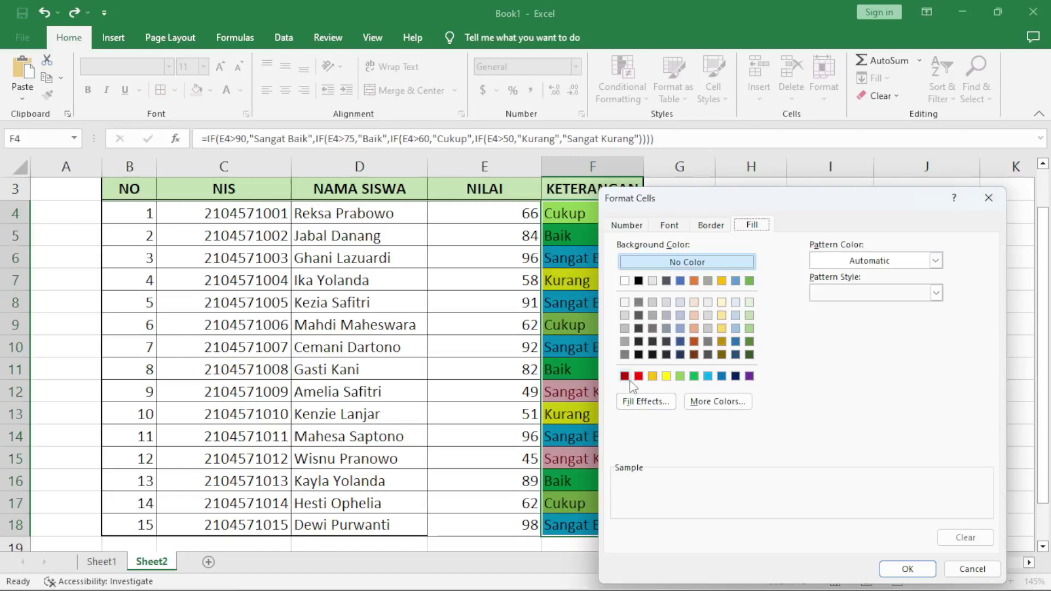
click(625, 376)
click(909, 568)
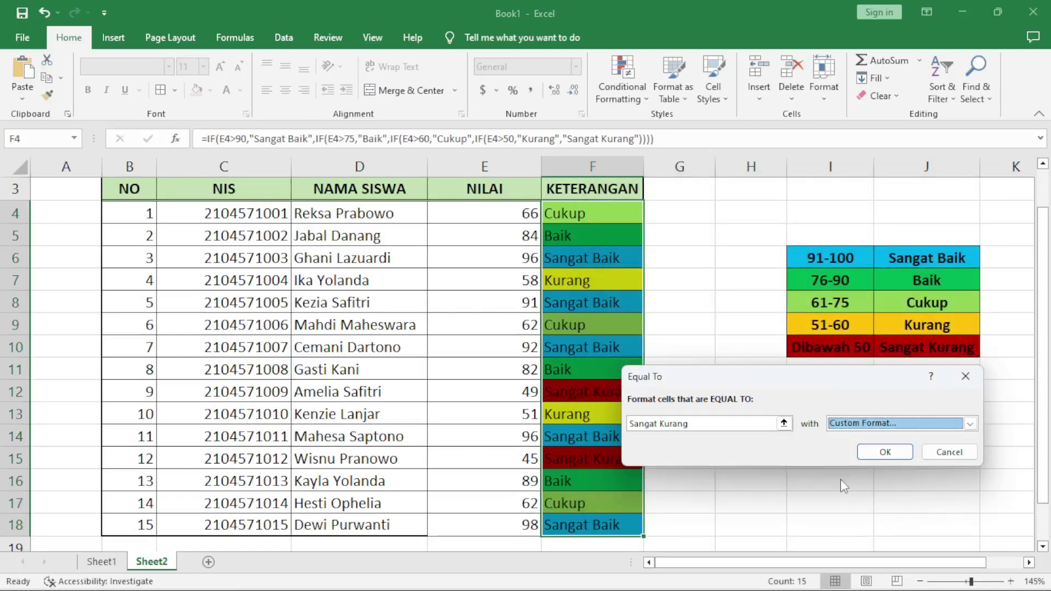
click(885, 452)
click(843, 453)
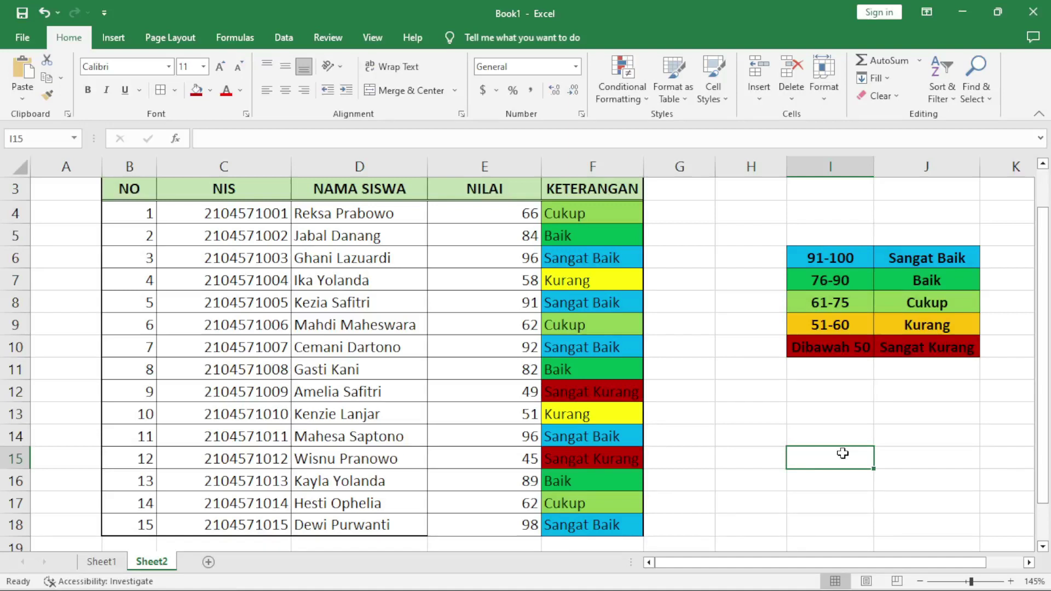
click(699, 354)
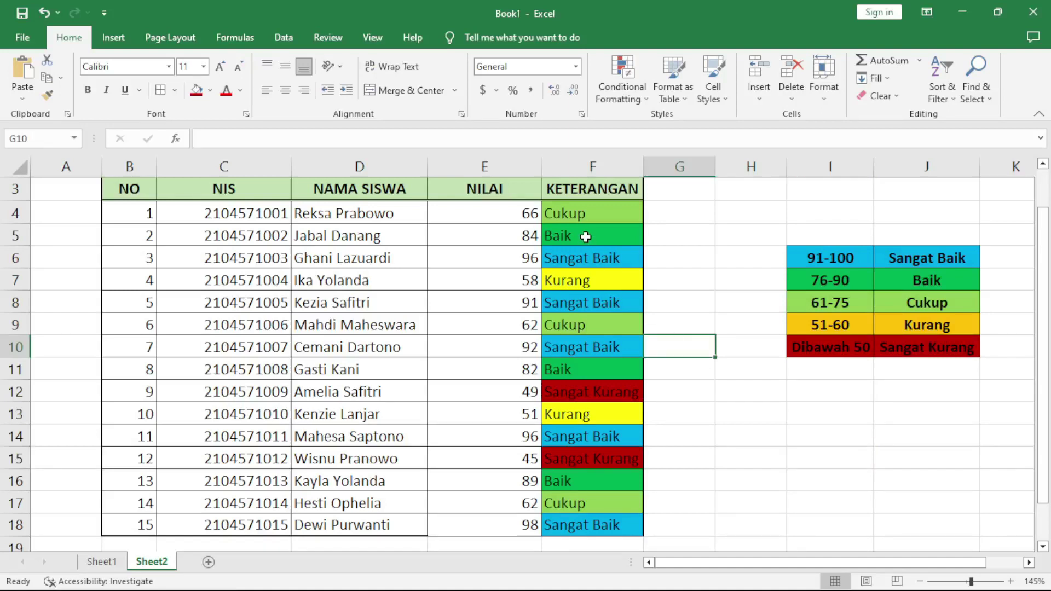
click(586, 244)
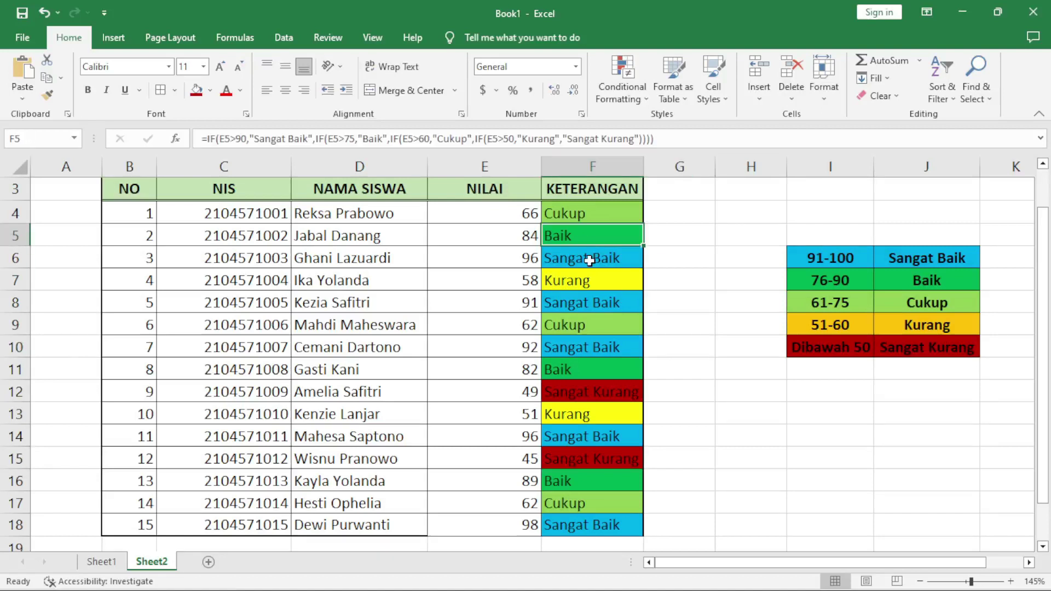
click(592, 214)
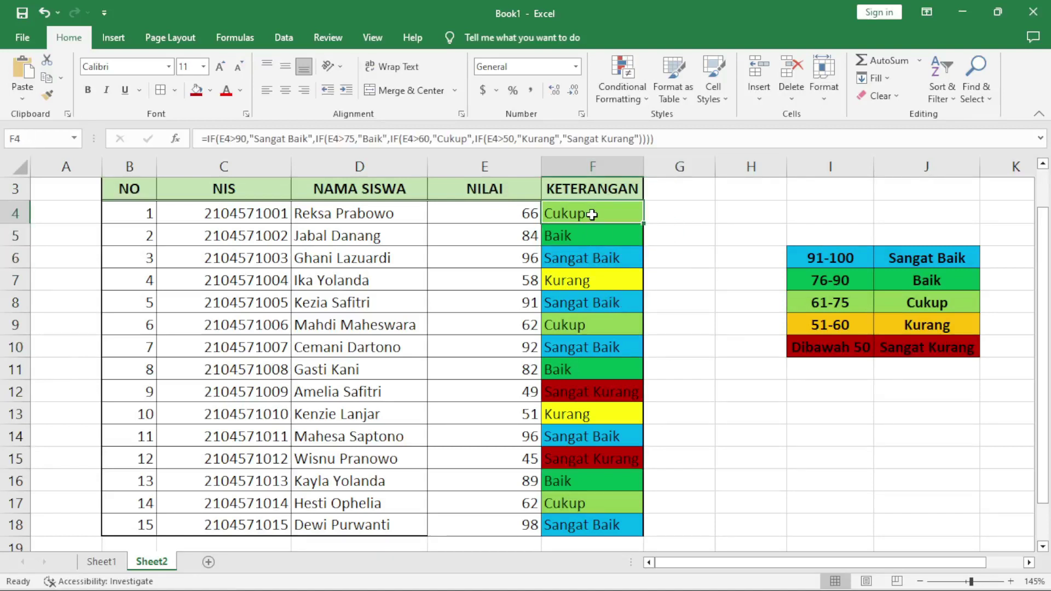
drag(592, 214, 597, 463)
click(717, 332)
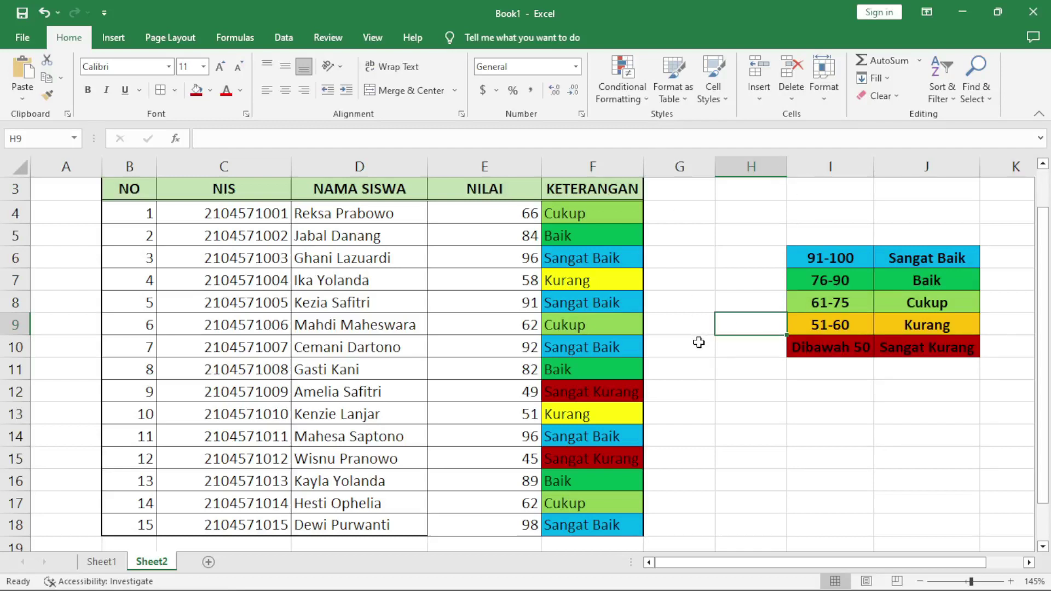
click(717, 418)
click(717, 248)
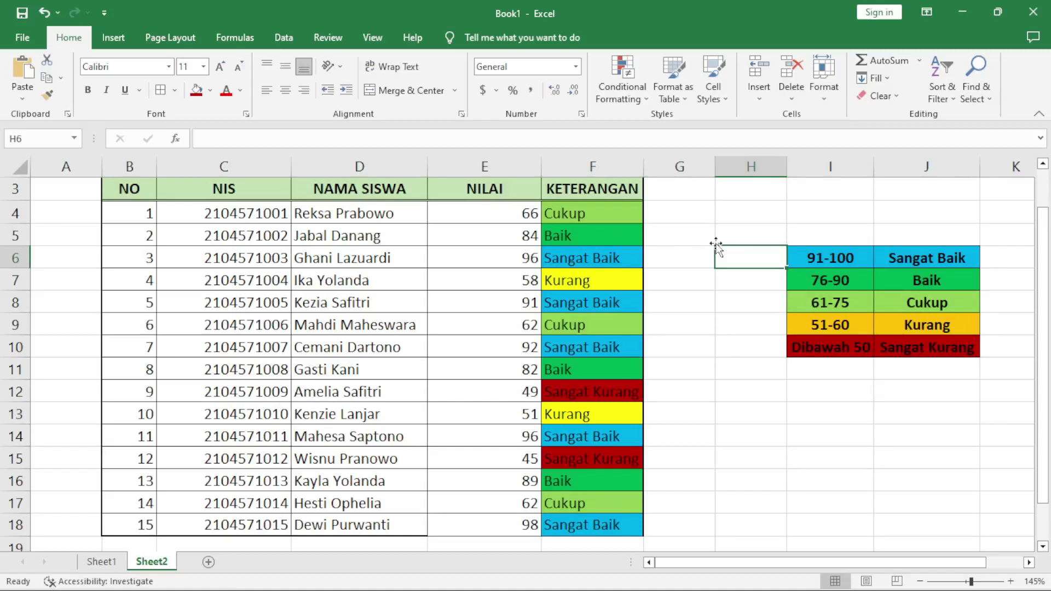
click(606, 214)
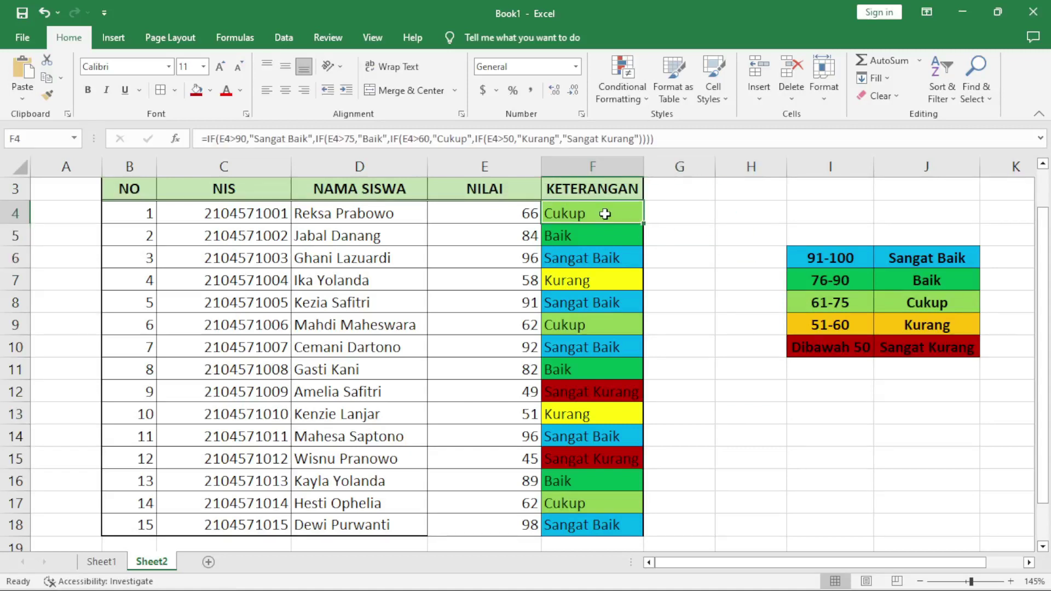
drag(605, 214, 592, 525)
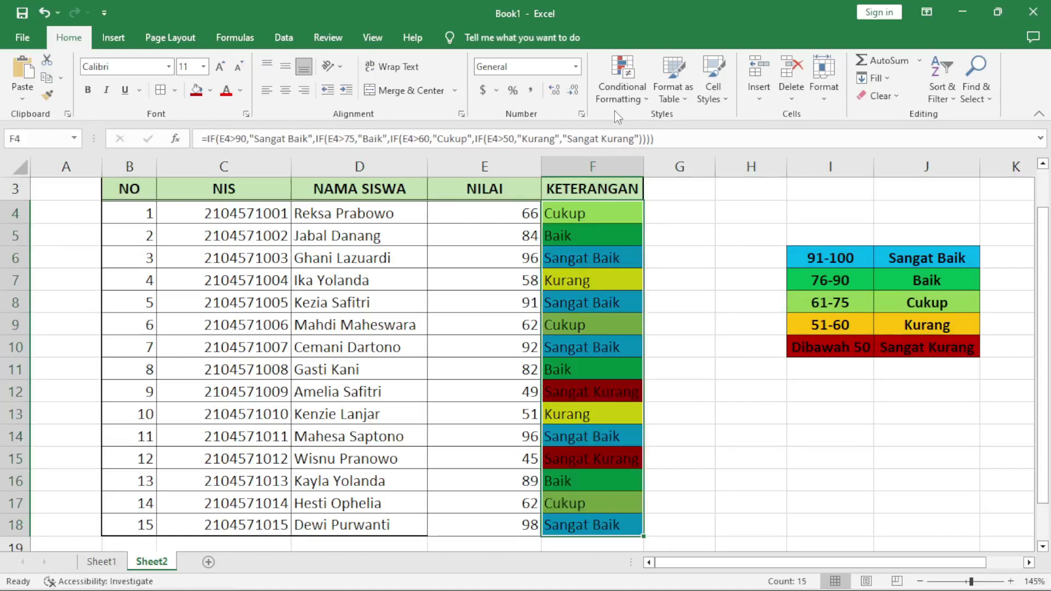
- Open the Conditional Formatting Rules Manager and view the Sangat Kurang rule without changes
click(622, 90)
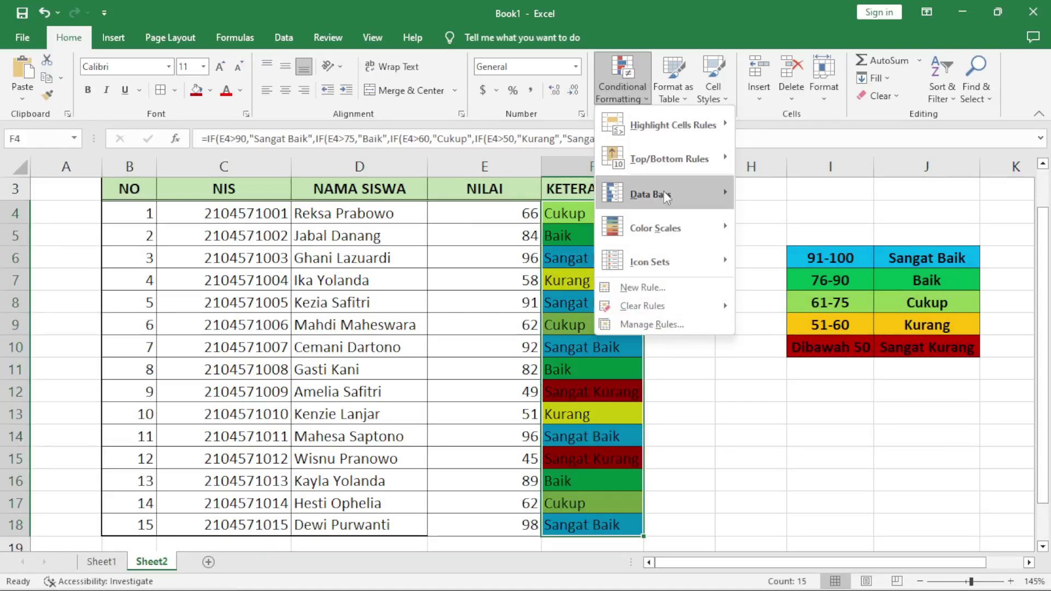
click(652, 325)
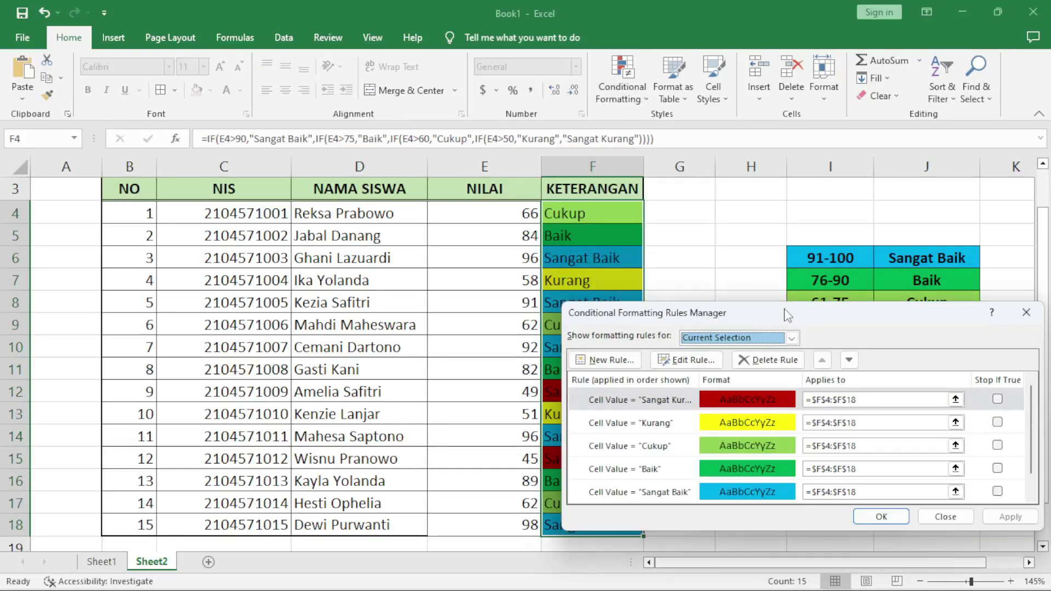
drag(787, 315, 516, 155)
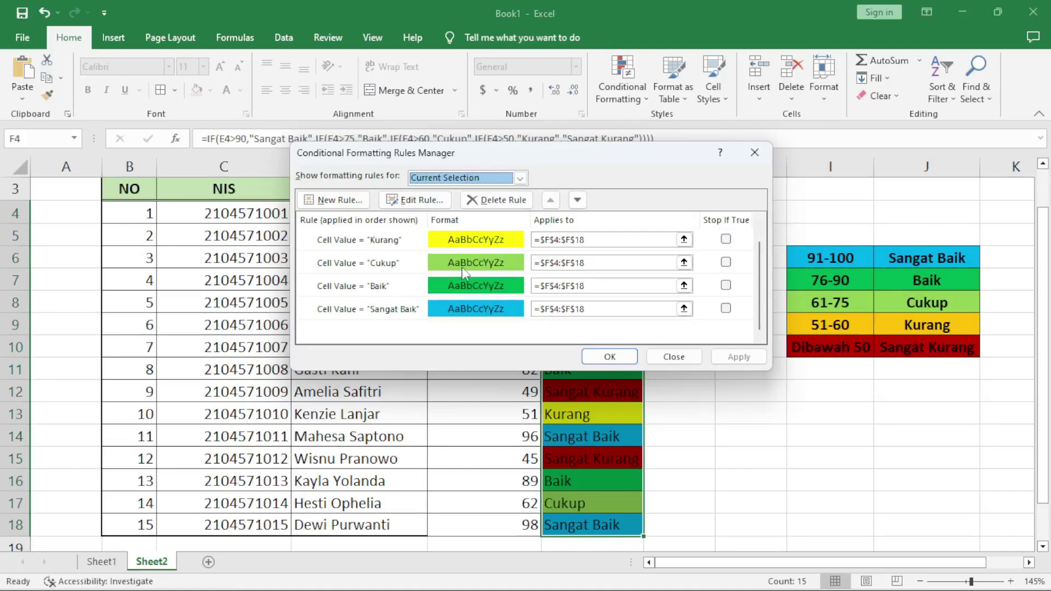
click(362, 243)
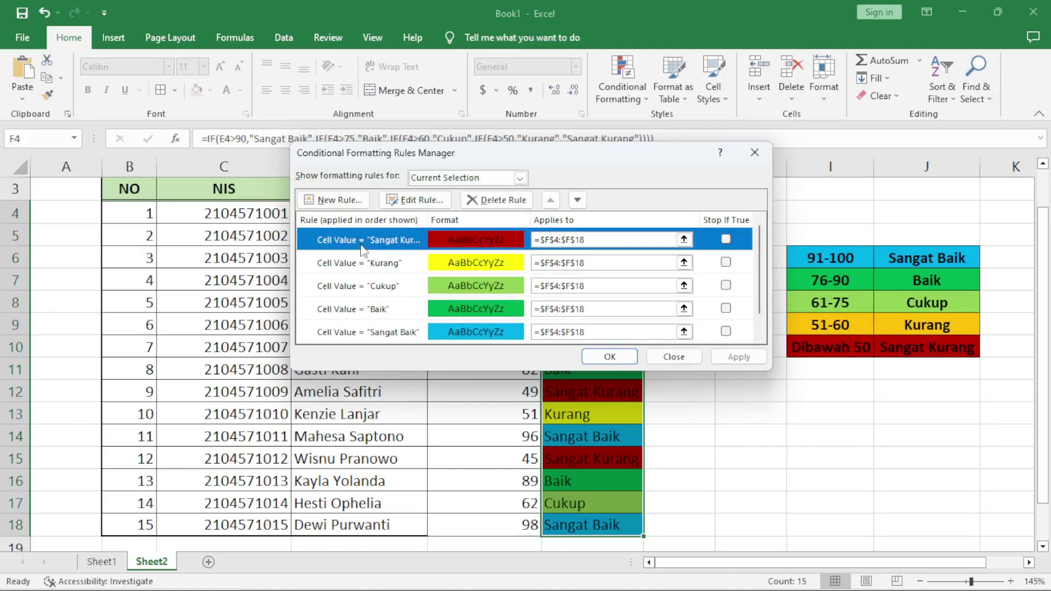
double_click(466, 247)
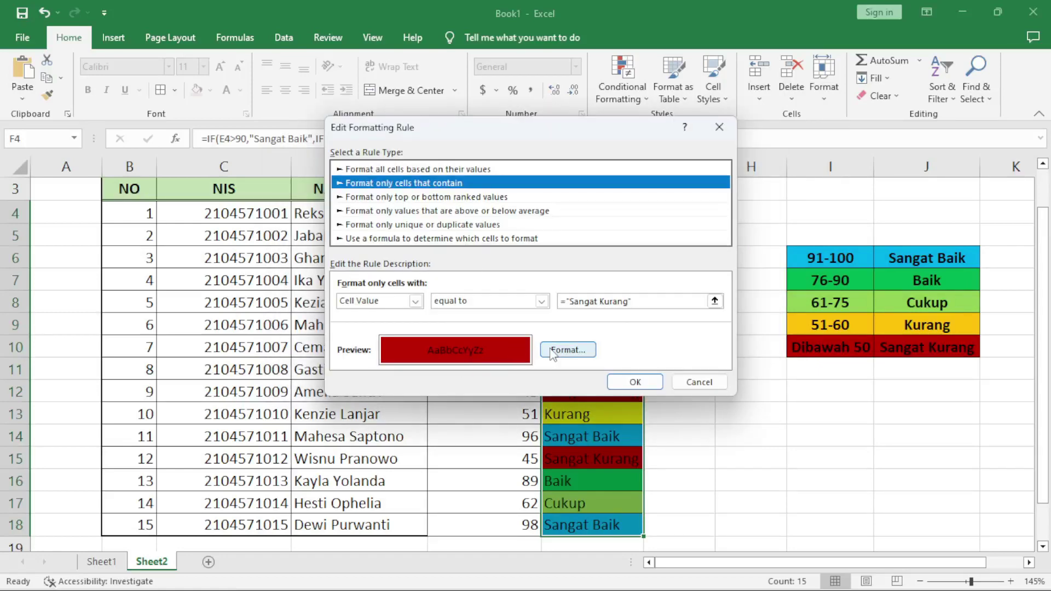
click(721, 129)
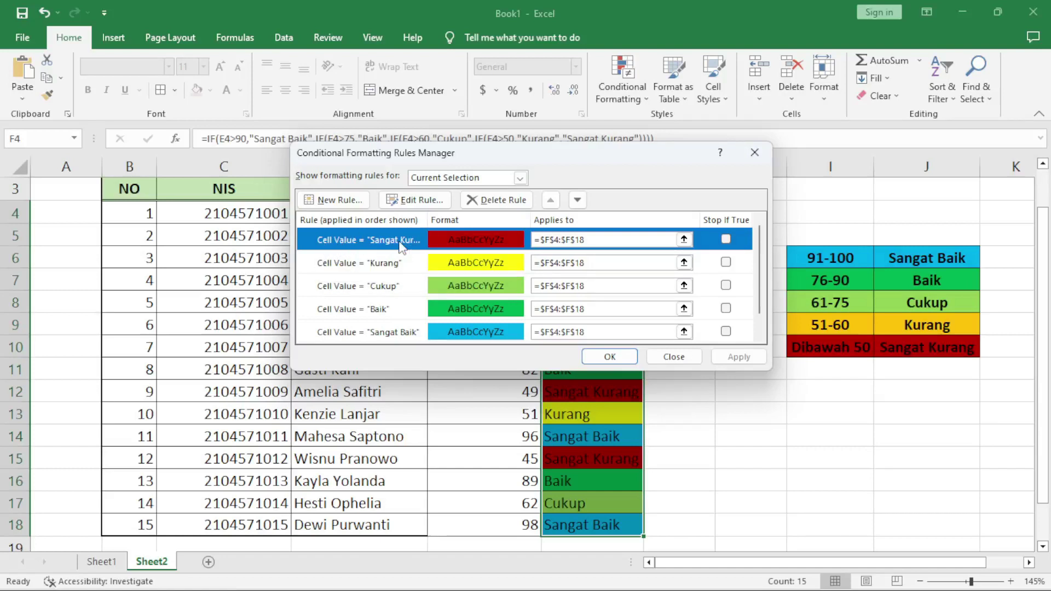
- Step through the Kurang, Cukup, Sangat Kurang and Baik rules in the Rules Manager
click(378, 267)
click(360, 283)
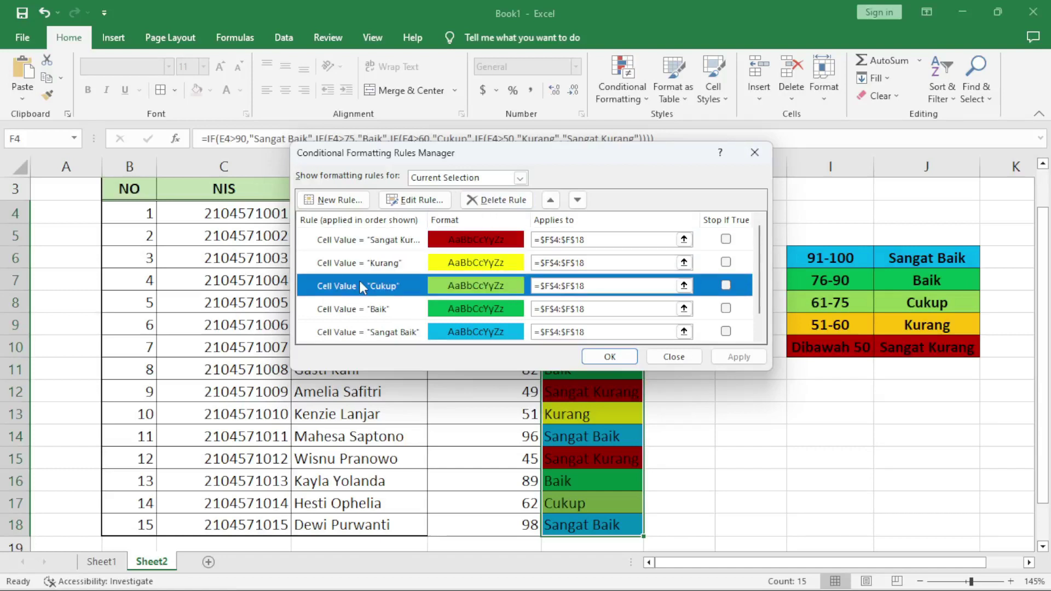
click(351, 247)
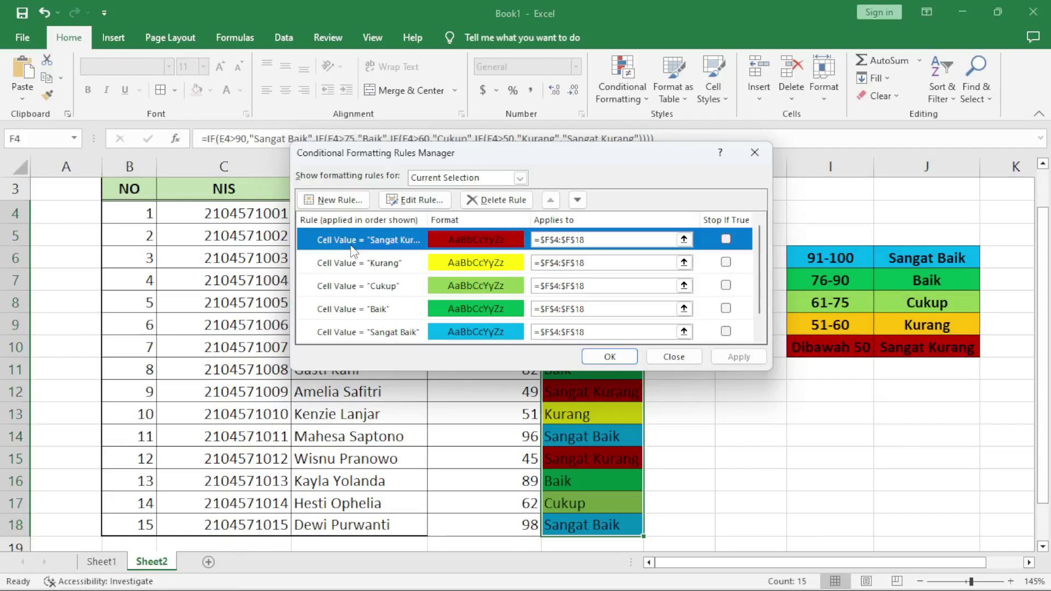
click(349, 285)
click(380, 309)
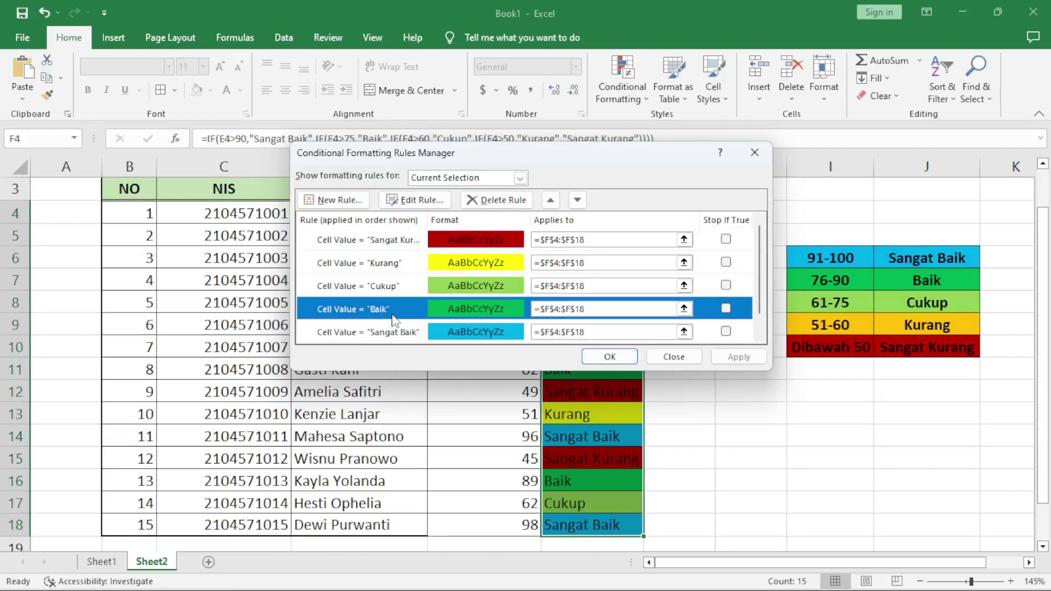
click(397, 263)
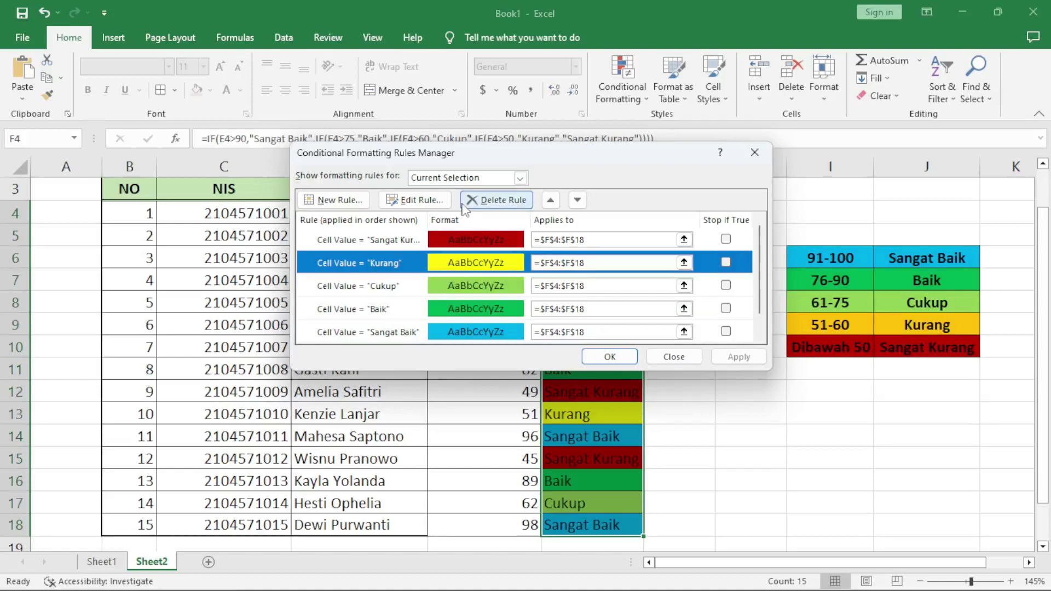
- Inspect the Baik rule's format, cancel without changes, and close the Rules Manager
double_click(378, 310)
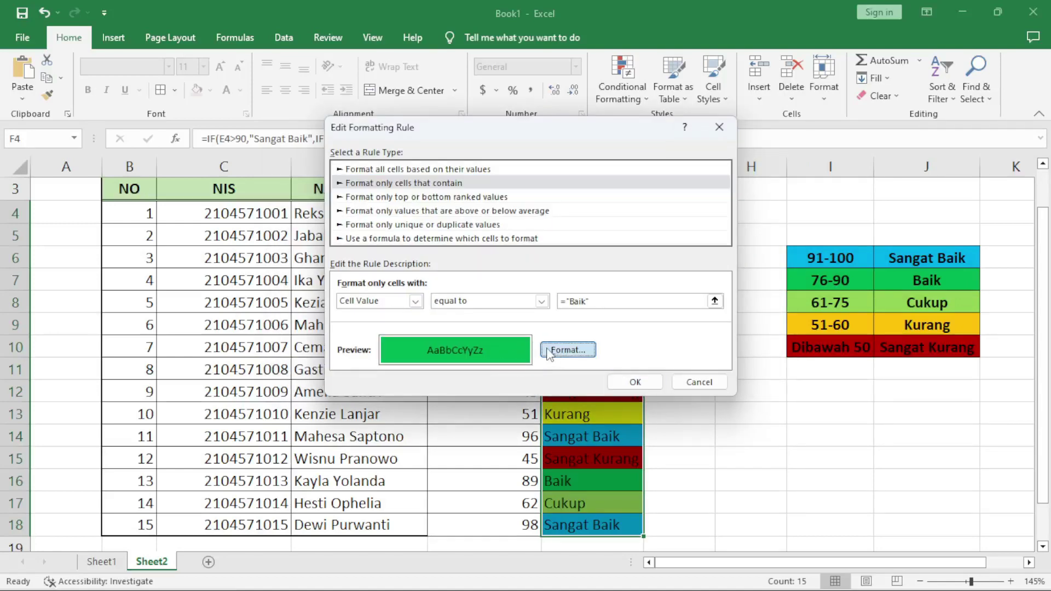
click(568, 350)
click(716, 42)
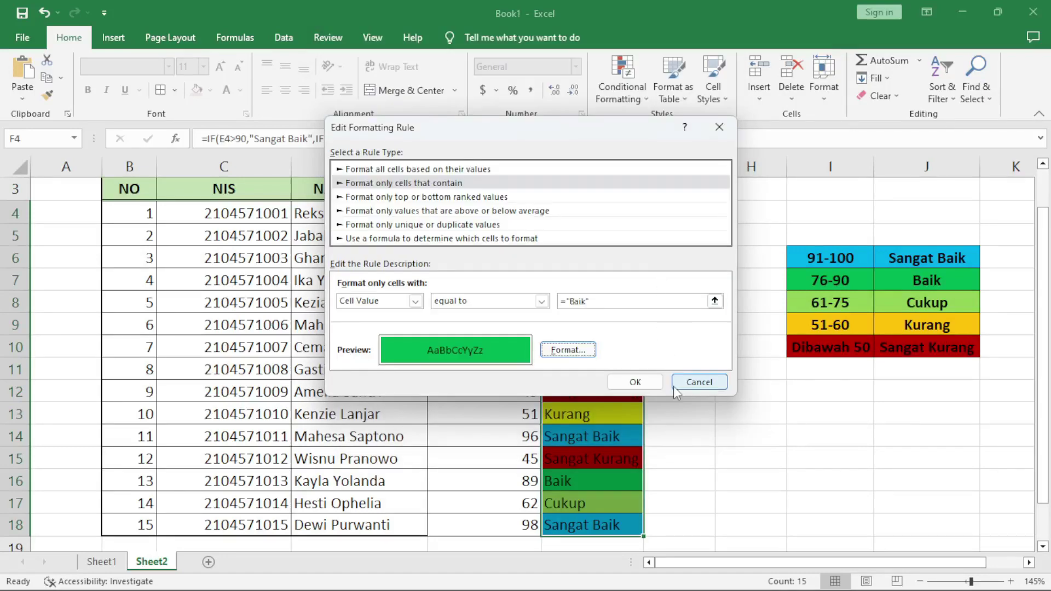
click(700, 383)
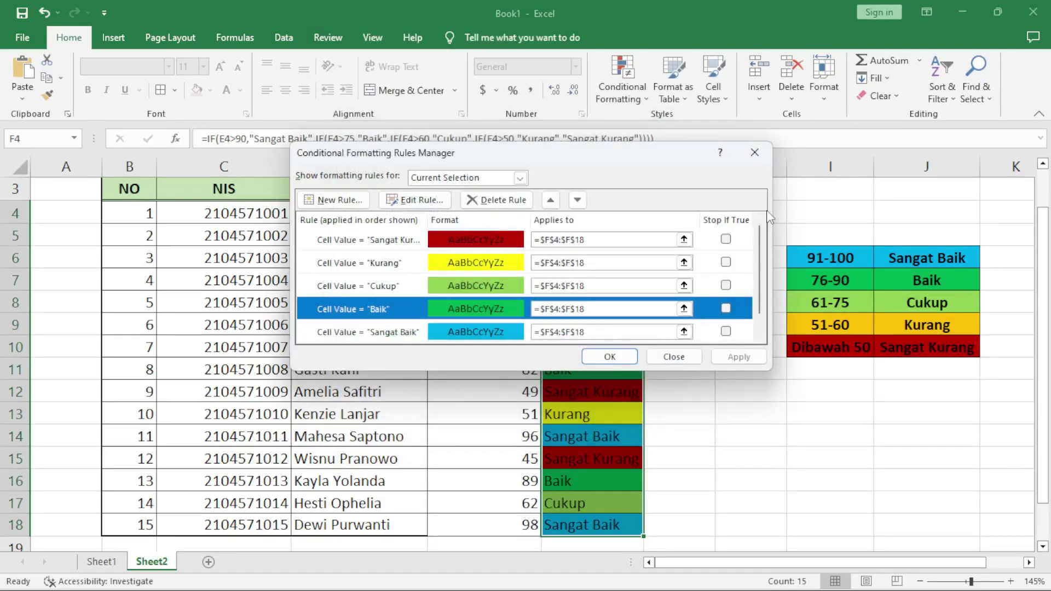
click(756, 153)
click(716, 361)
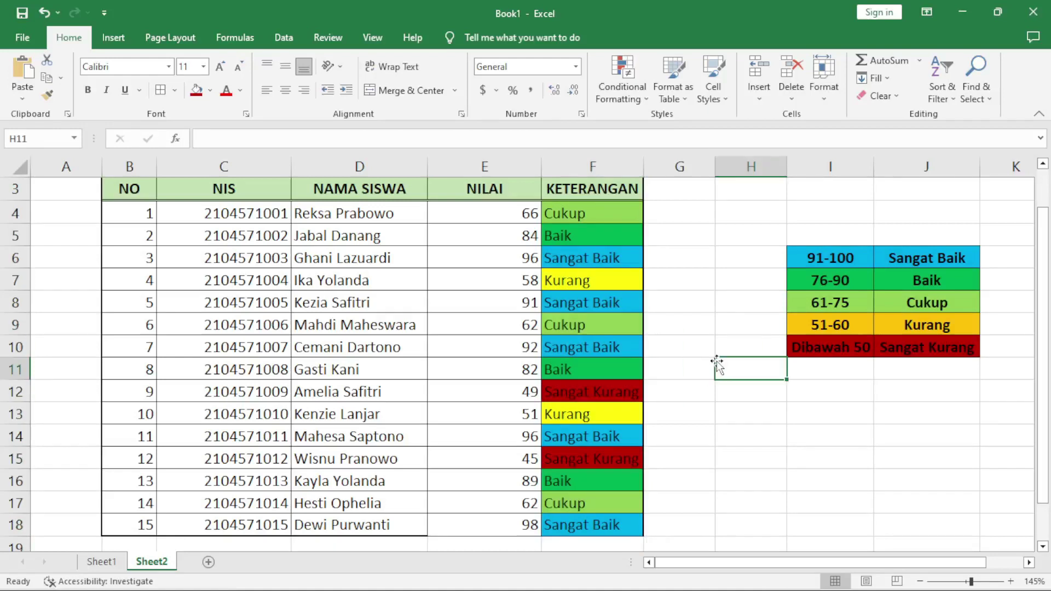